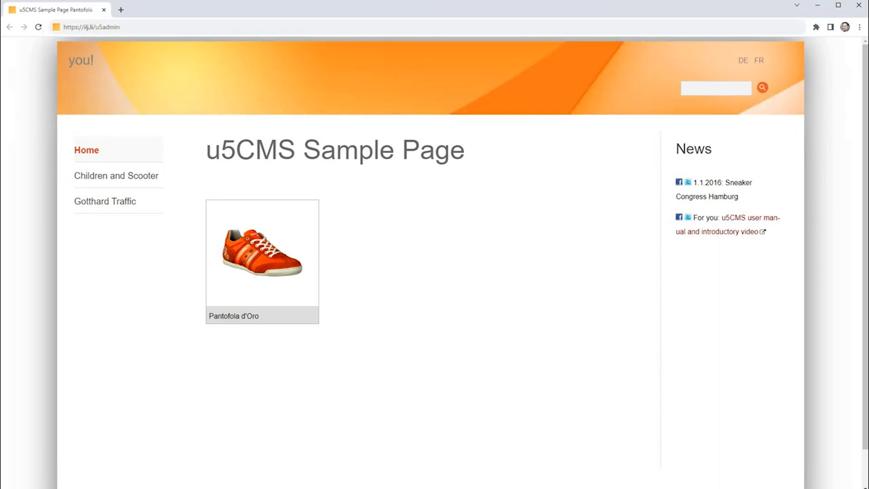
Open the u5admin backend in a new tab and add the line "Hello world!" above [sneaker] on the start page
key("alt+Return")
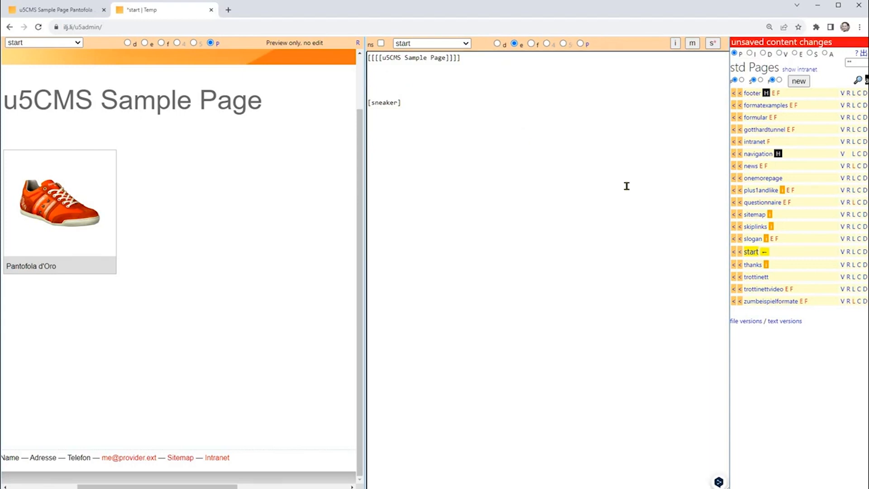
type("Hello world!")
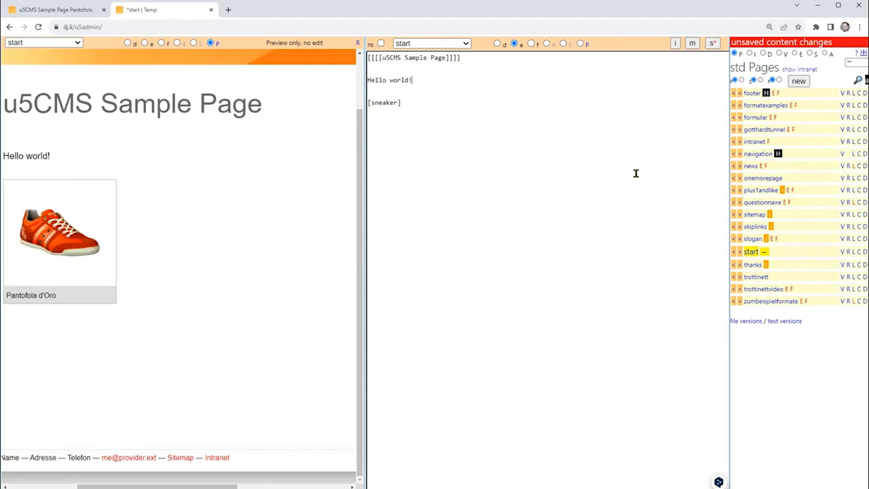
Show the formatting codes and replace the start page's title with placeholders for a main title, a subtitle and an undersubtitle
left_click(675, 44)
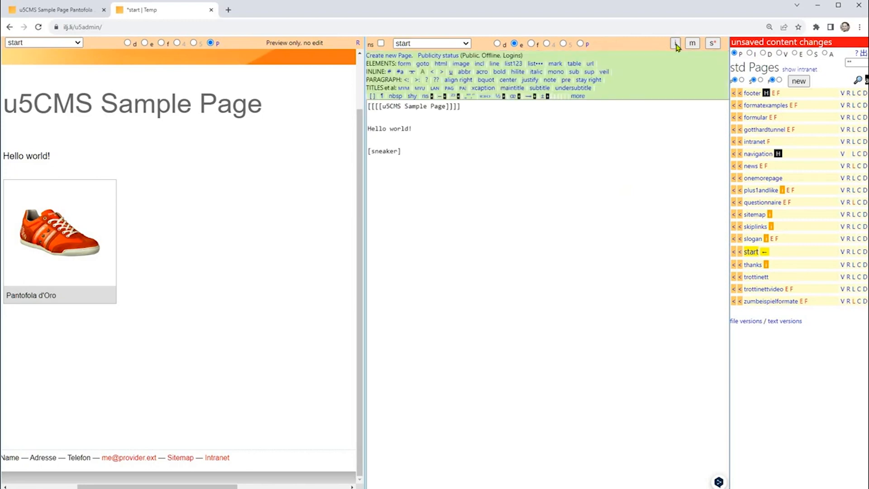
triple_click(489, 109)
left_click(519, 90)
left_click(539, 89)
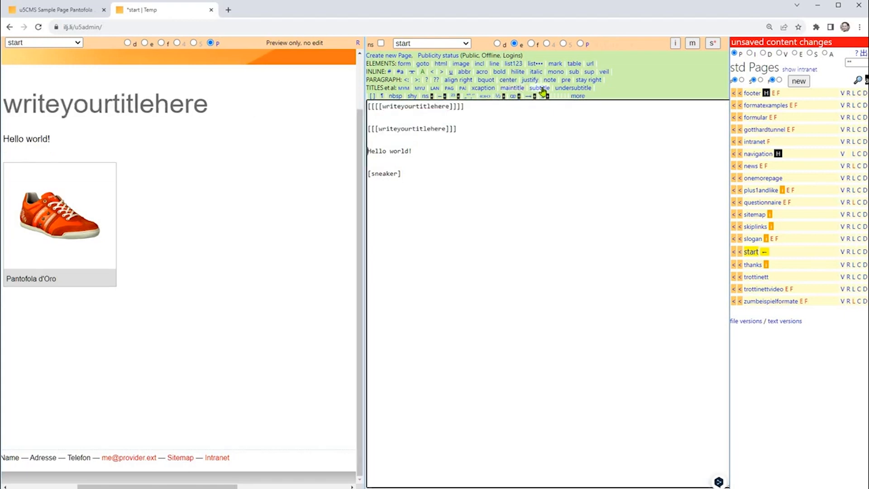
left_click(572, 88)
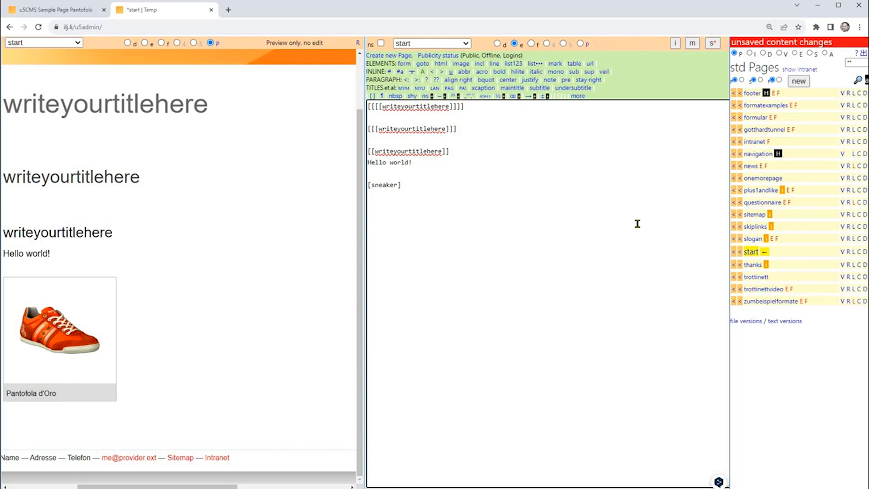
Insert bold, smaller and larger placeholder text on separate lines below "Hello world!"
left_click(466, 164)
key("Return")
key("Return")
left_click(500, 72)
key("Return")
key("Return")
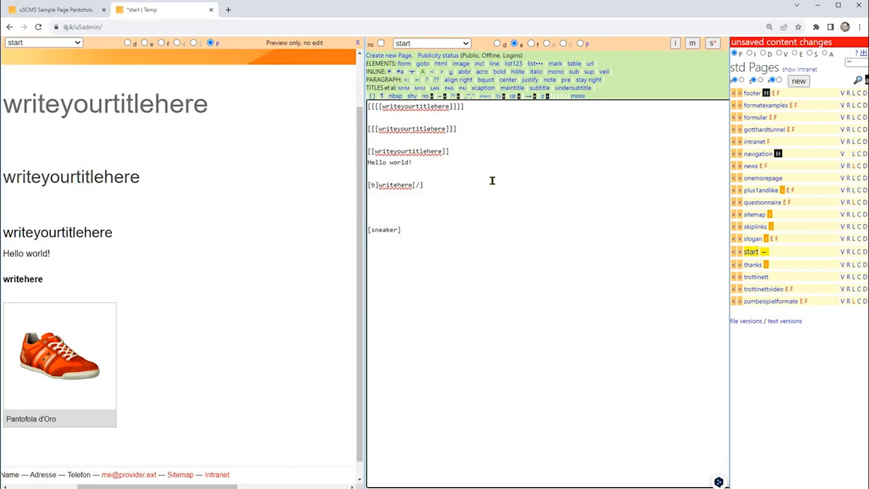
left_click(441, 72)
left_click(433, 72)
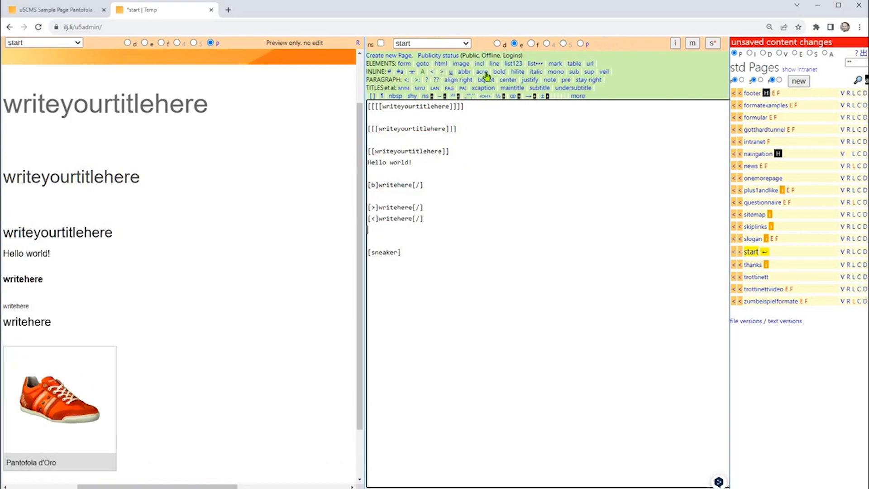
Insert highlighted, italic, monospace, subscript, superscript and strikethrough placeholders below the larger-text line
left_click(517, 71)
left_click(536, 73)
left_click(555, 71)
left_click(573, 71)
left_click(588, 72)
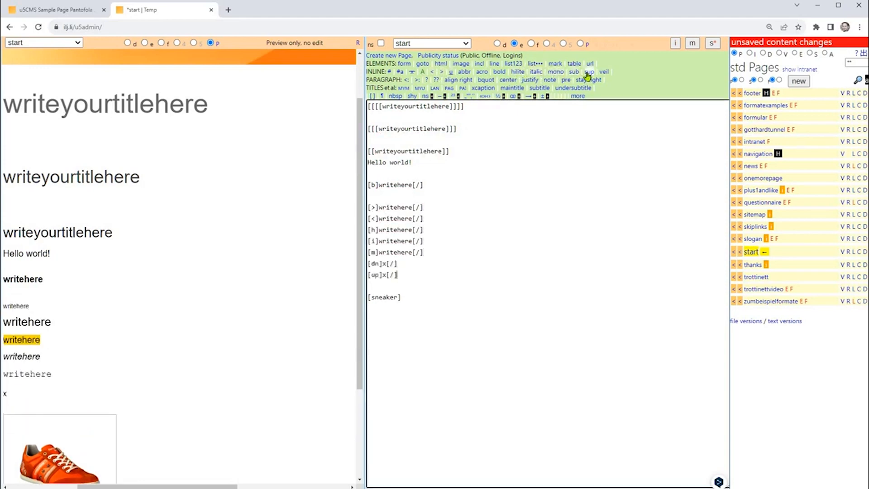
left_click(412, 72)
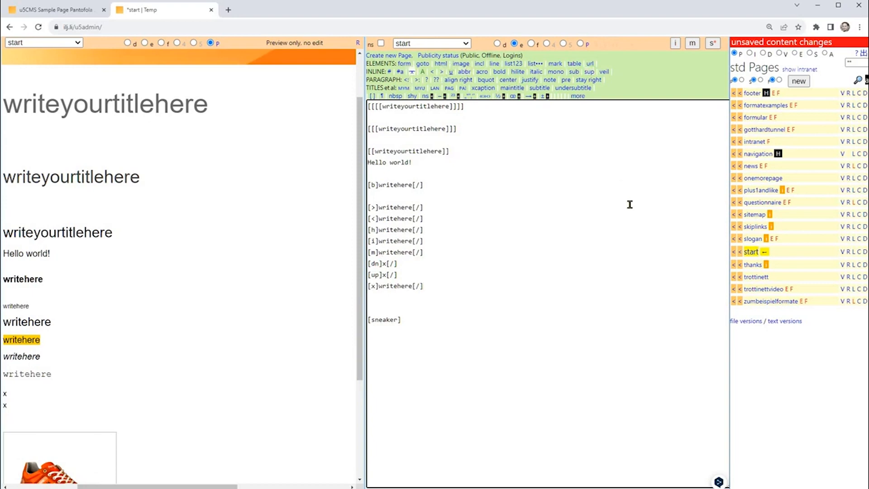
Replace the entire page content with a numbered list, a bulleted list, the sample table and a URL element
key("ctrl+a")
key("Delete")
left_click(517, 66)
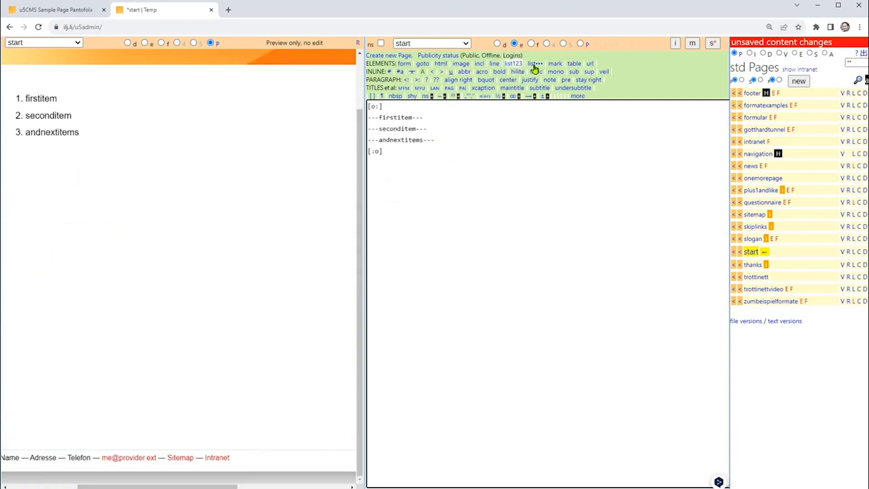
left_click(535, 64)
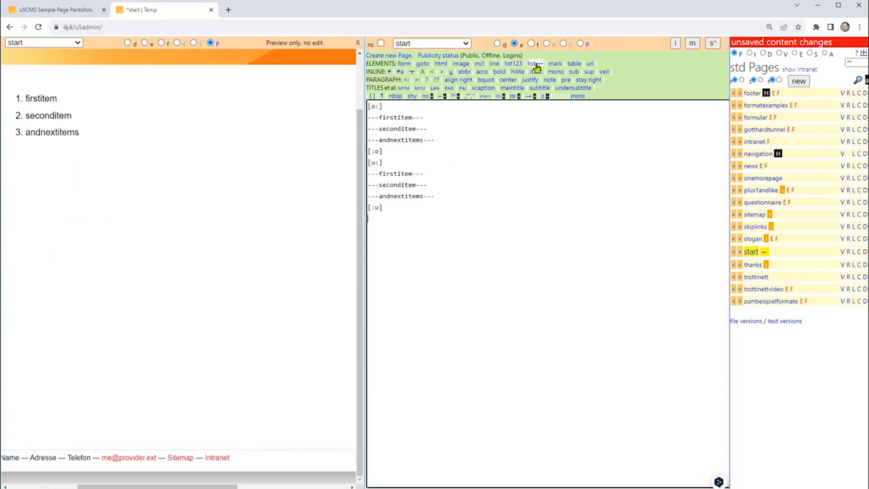
left_click(573, 64)
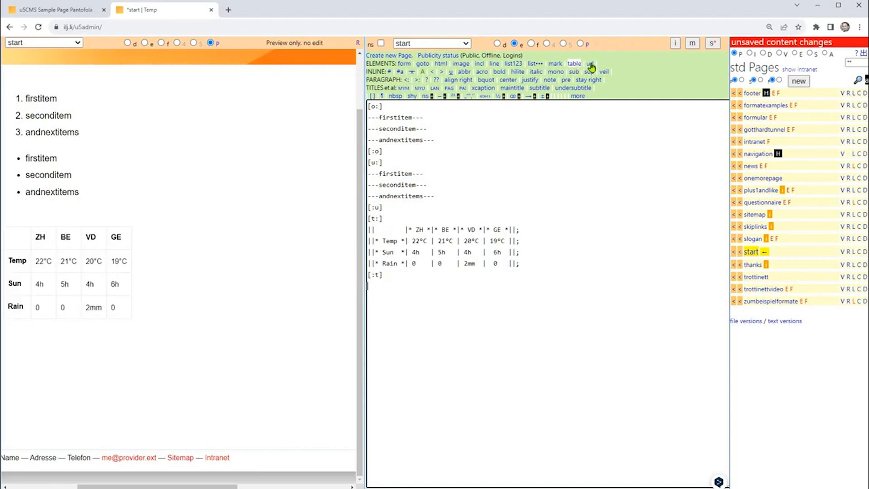
left_click(590, 64)
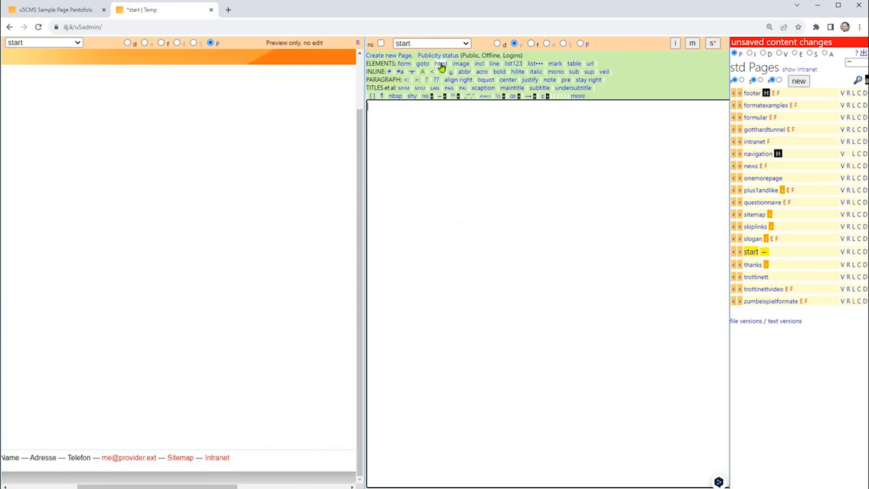
Insert an HTML block into the emptied page and replace its placeholder text with blank lines
left_click(441, 66)
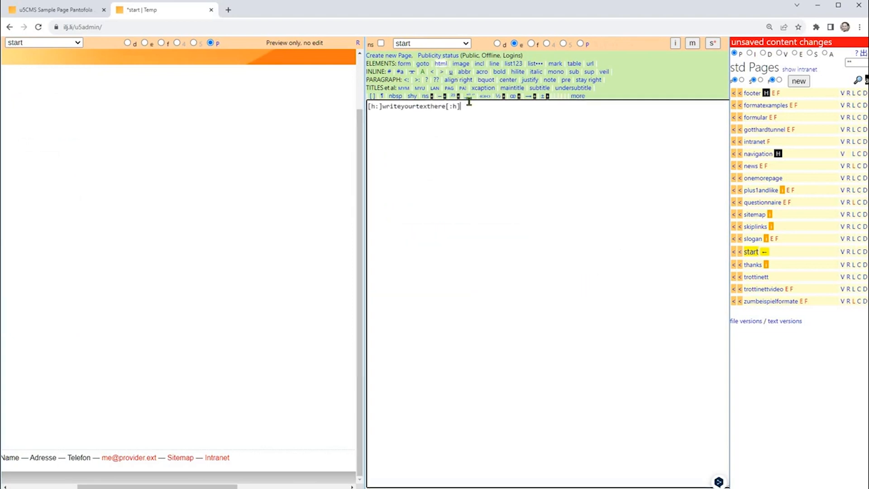
double_click(408, 106)
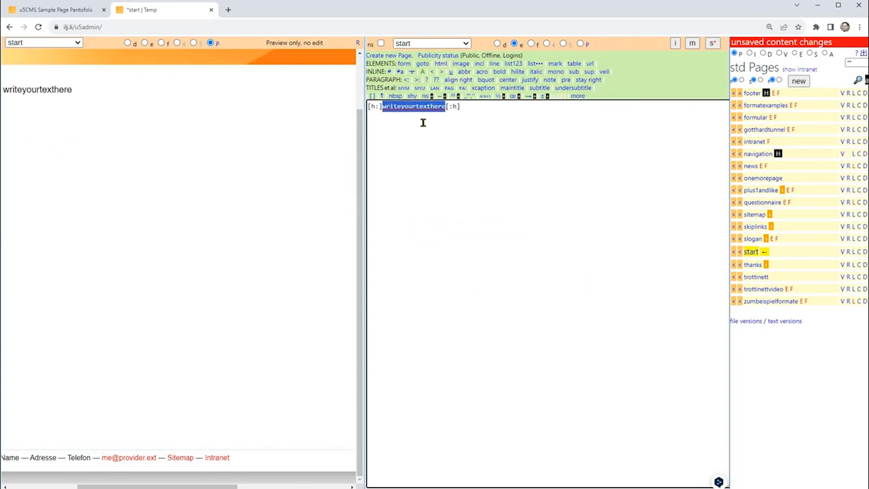
key("Return")
key("Return")
key("Up")
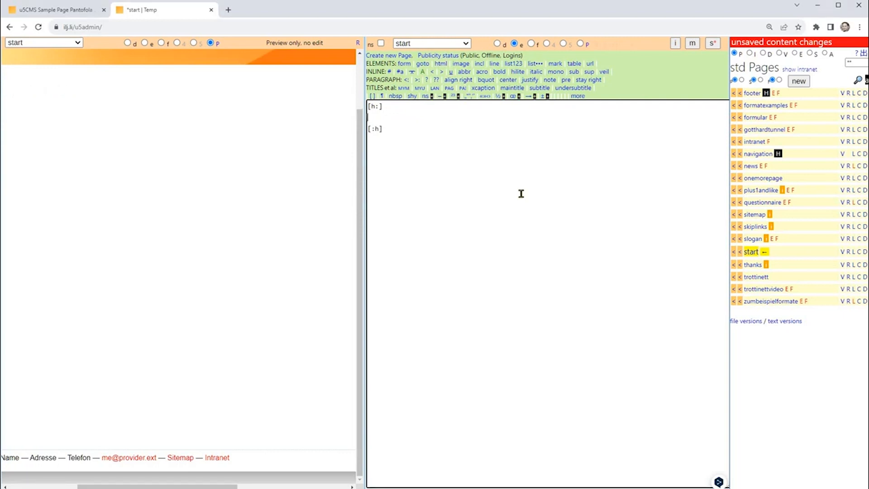
Write <big>Test</big>, <small>Test</small> and <script>document.write('xxx')</script> on separate lines inside the HTML block
type("<big>Te")
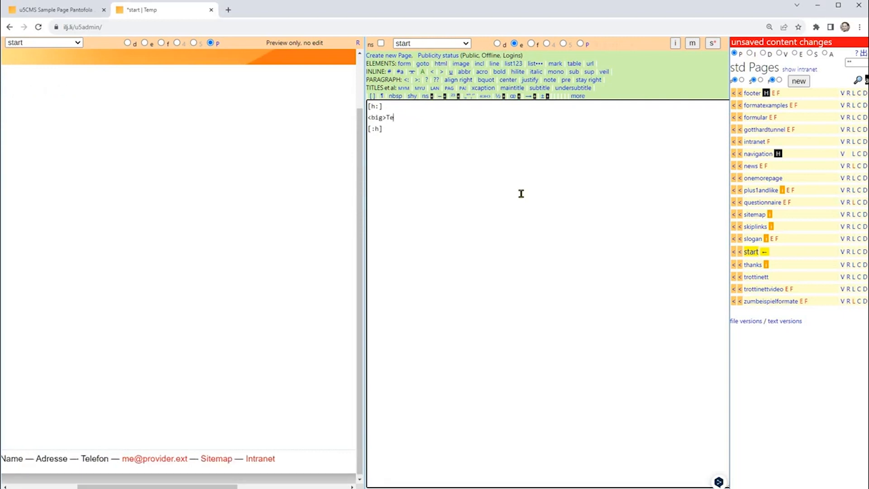
type("st</big>")
key("Return")
type("<smal")
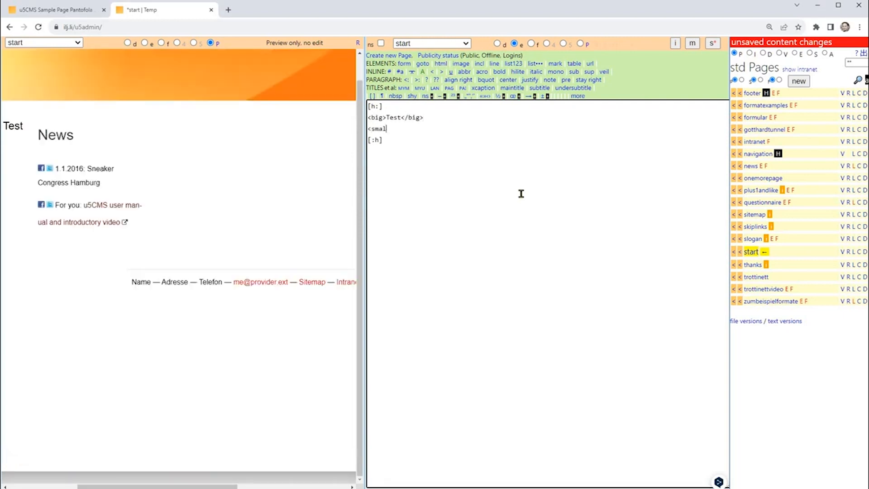
type("l>Test</small>")
key("Return")
type("<script><")
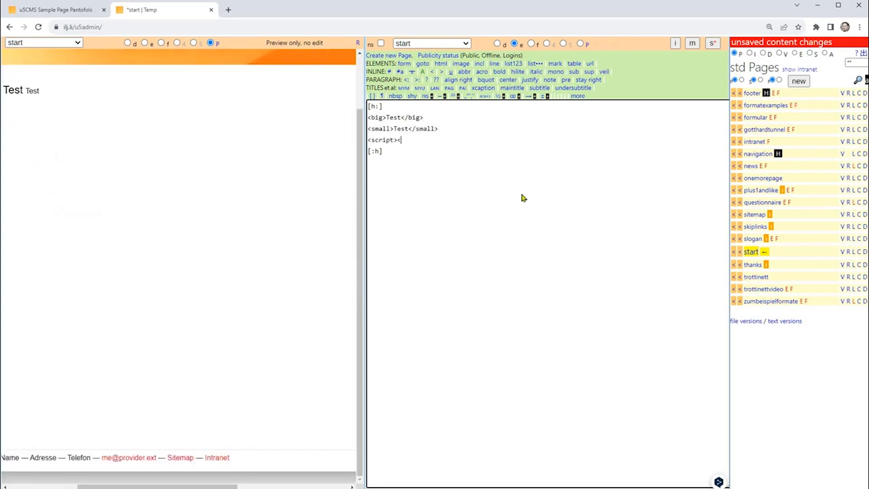
type("/script>document.write('xxx')")
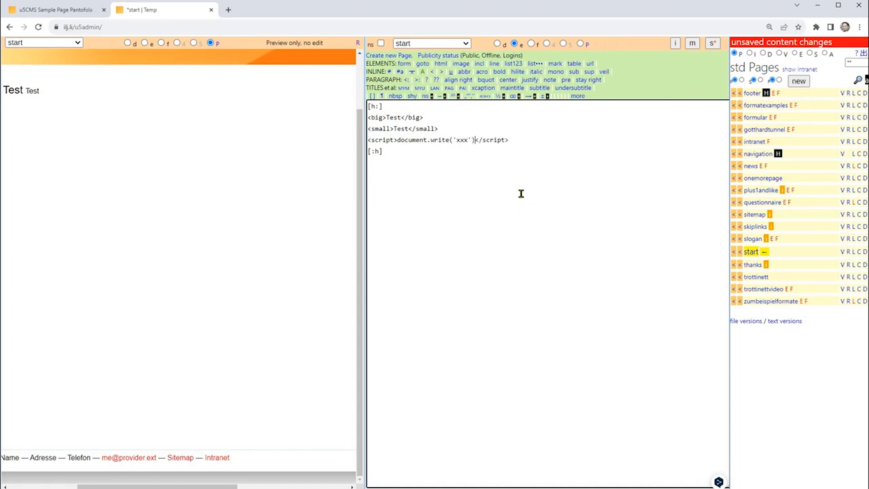
Add a PHP block containing echo 'abc'; below the script line
key("End")
key("Return")
type("<?php")
key("Return")
key("Return")
type("?>")
key("Up")
type("echo '';")
key("Left")
key("Left")
type("abc")
Replace the entire content of the start page with the sample table followed by the sample form, and save the page
key("ctrl+a")
key("Delete")
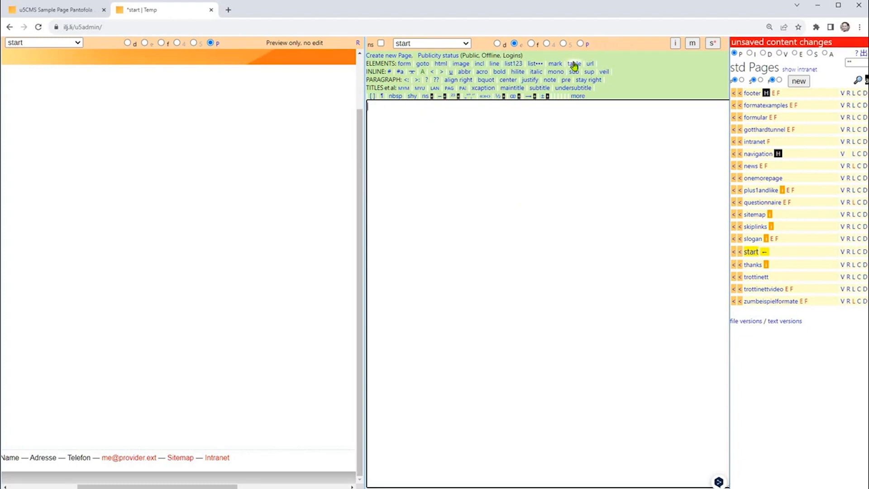
left_click(574, 65)
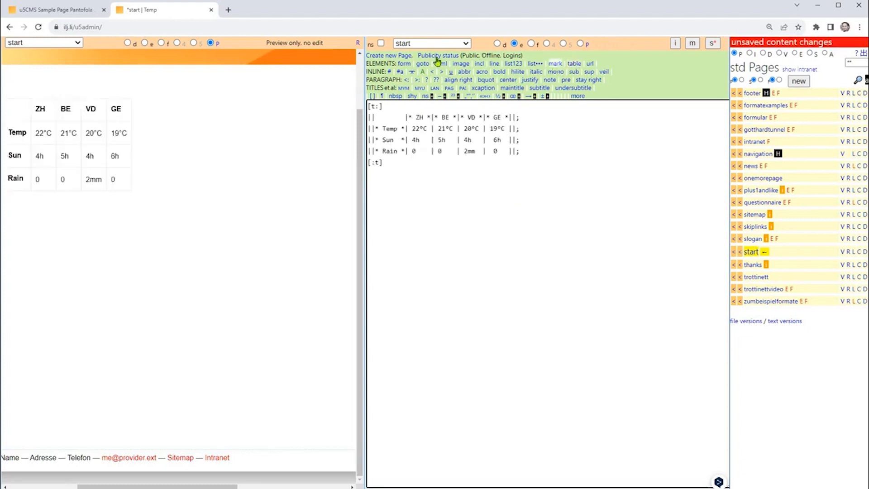
left_click(404, 63)
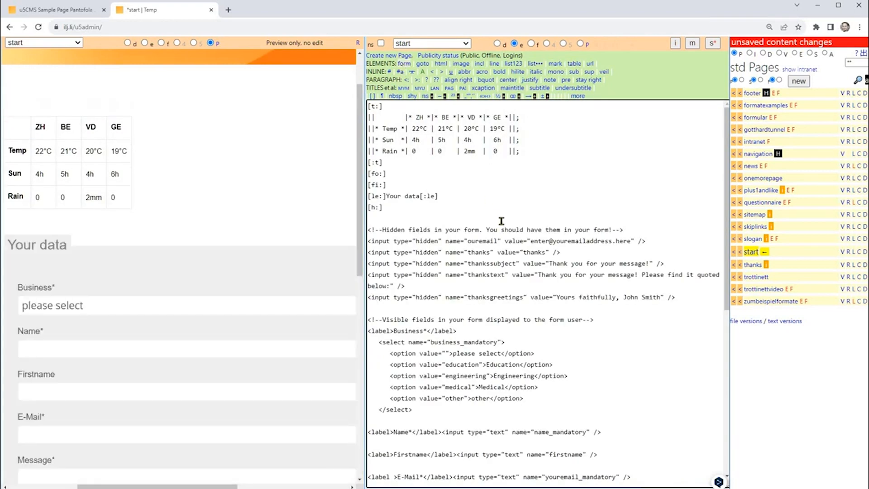
scroll(318, 282, "down", 4)
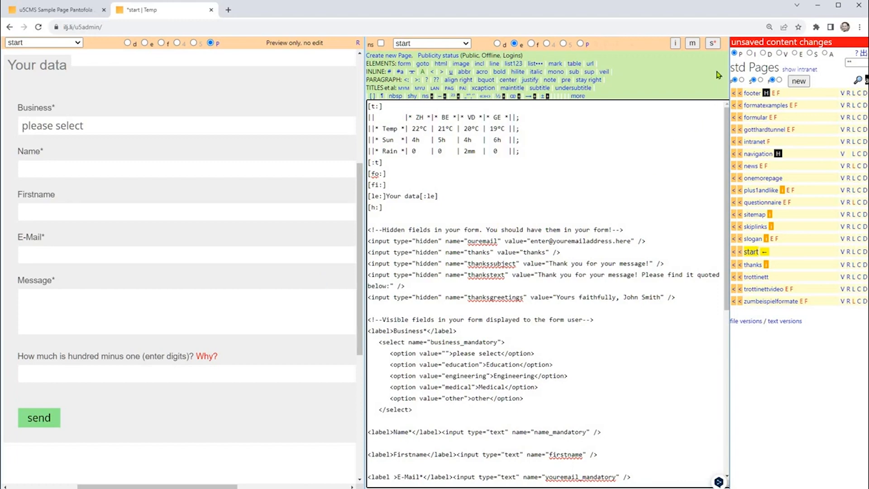
left_click(712, 44)
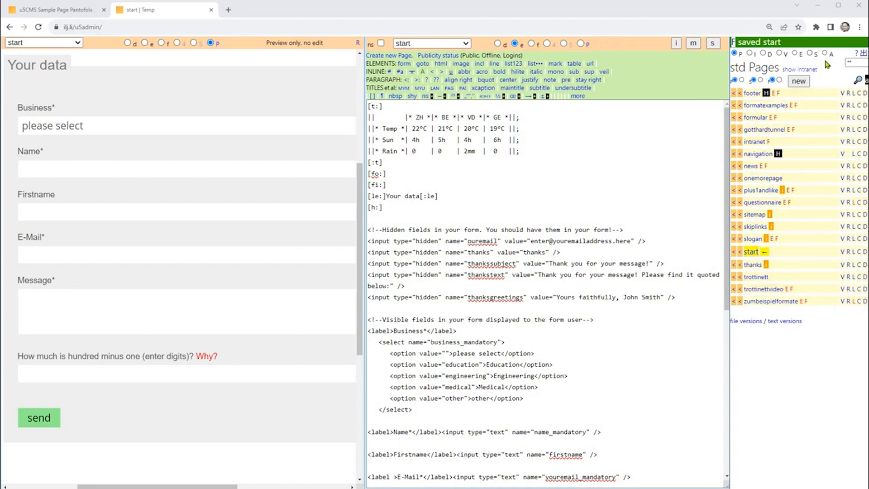
View the list of intranet pages and the page archive, returning to the standard pages after each
left_click(800, 69)
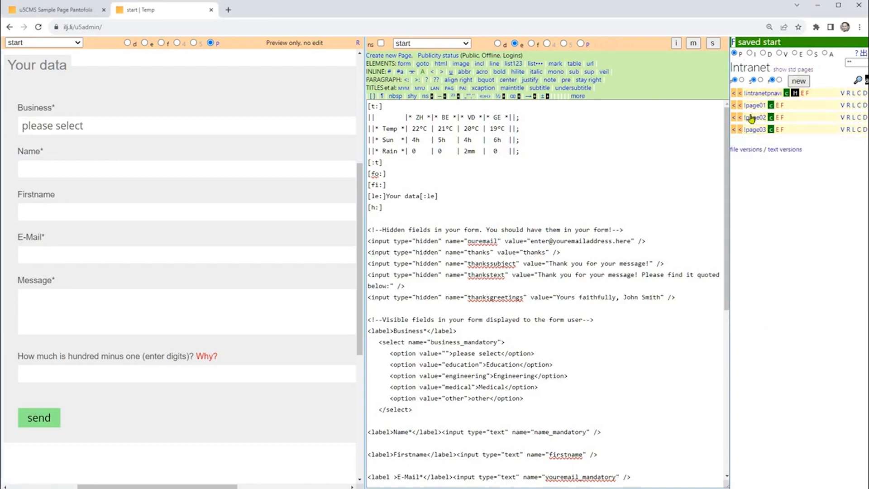
left_click(800, 70)
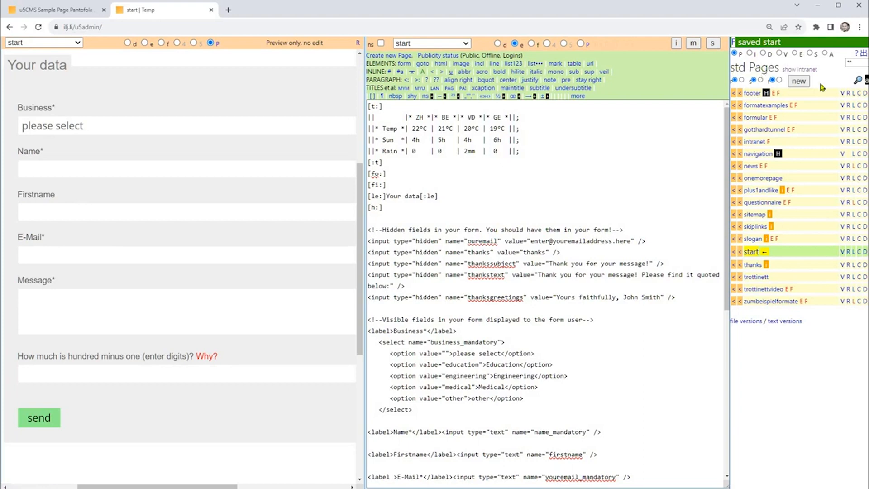
left_click(865, 83)
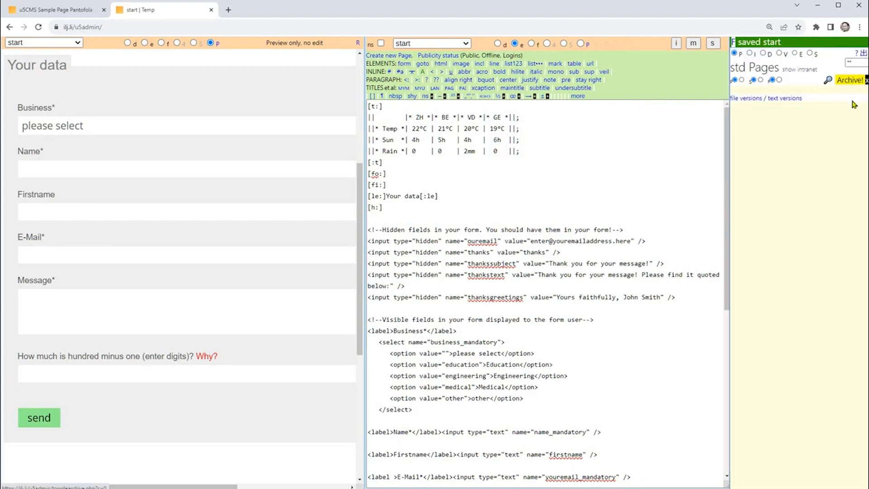
left_click(863, 81)
Look through the standard and free images, documents, video and audio, YouTube and external link lists, and the special functions
left_click(750, 53)
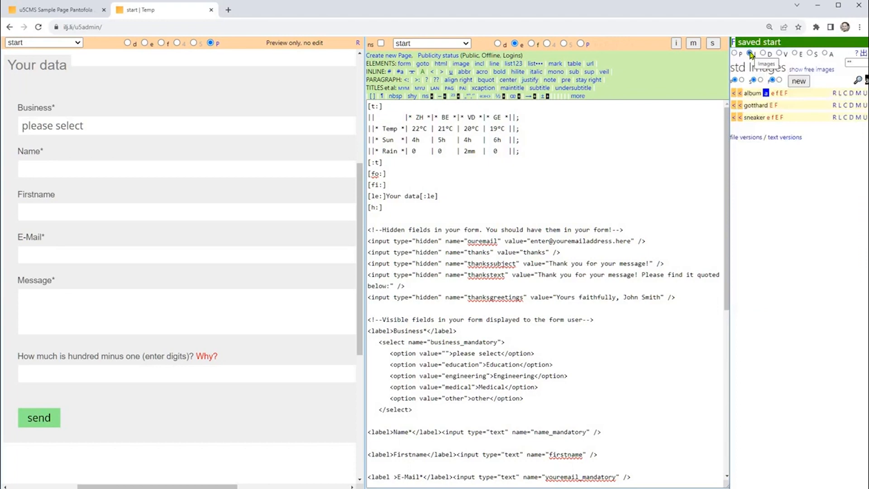
left_click(828, 69)
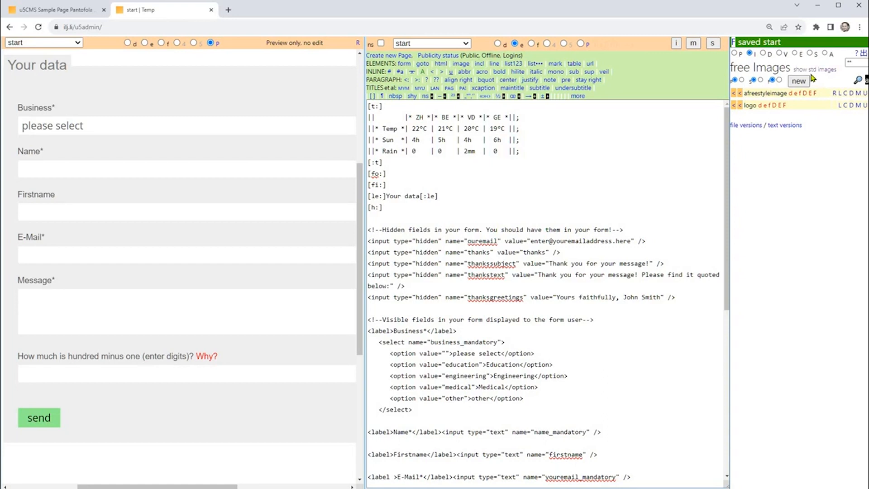
left_click(811, 70)
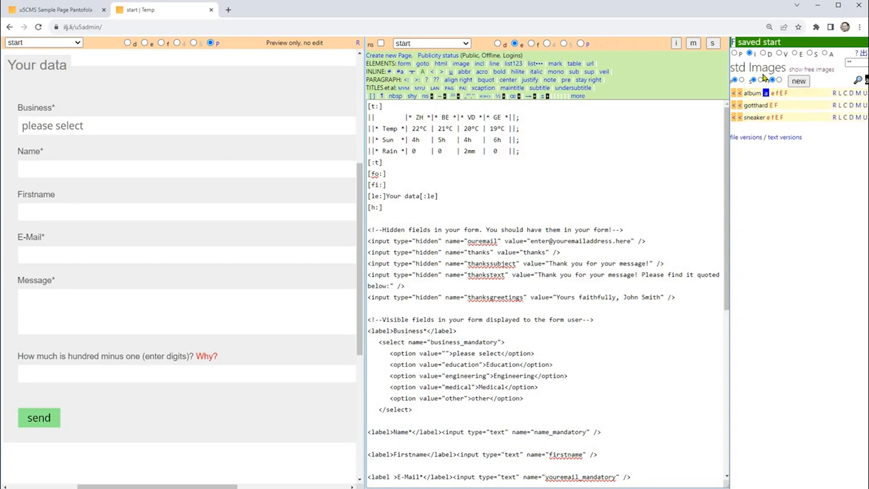
left_click(764, 54)
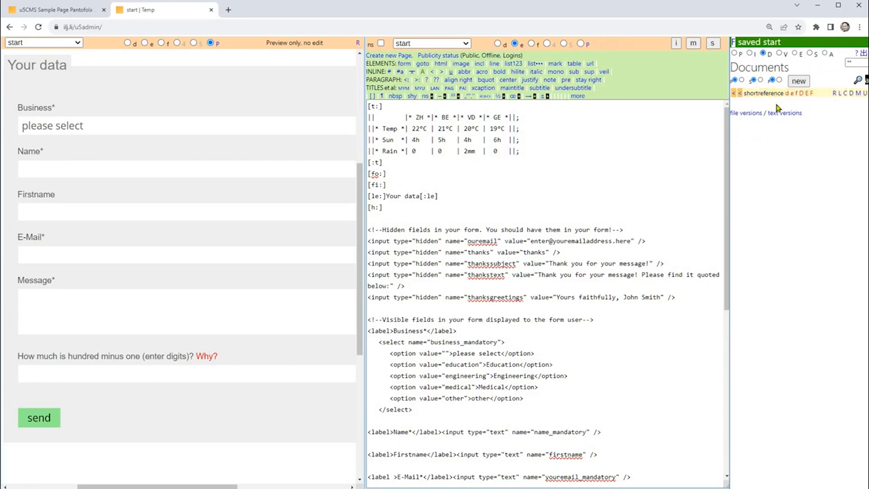
left_click(779, 54)
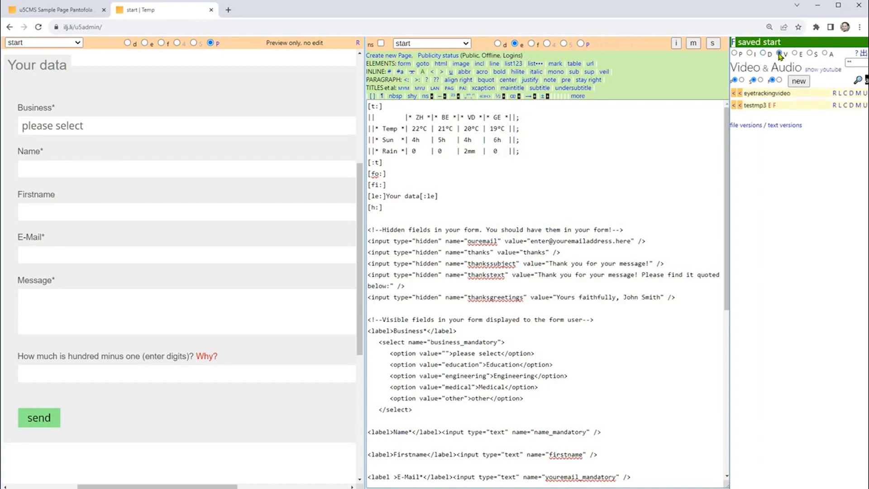
left_click(827, 70)
left_click(795, 53)
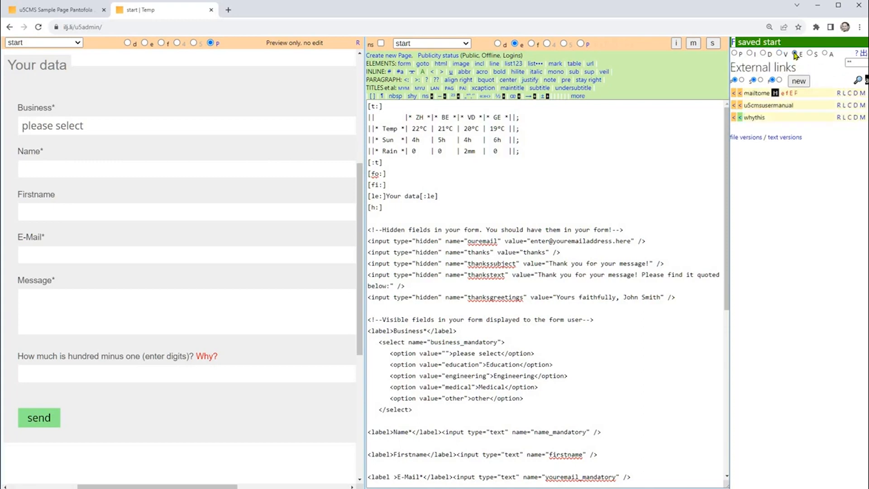
left_click(811, 54)
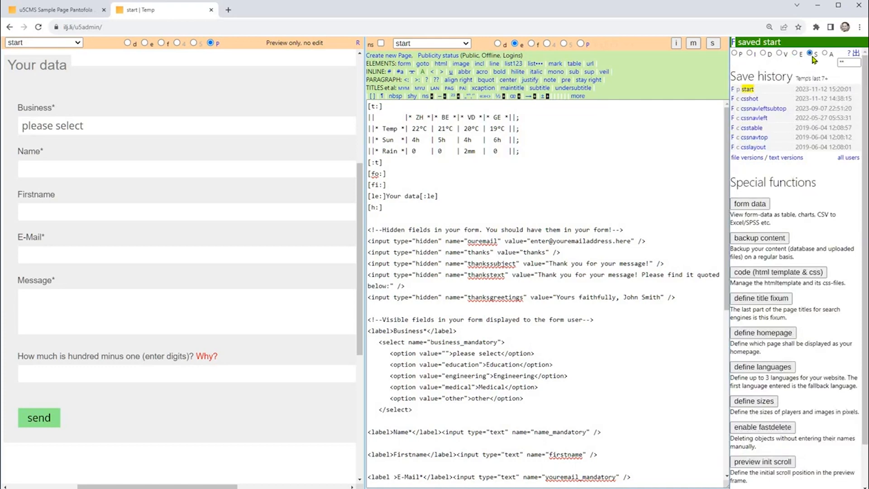
View the account functions, and create a standard single-image item named sunset
left_click(825, 54)
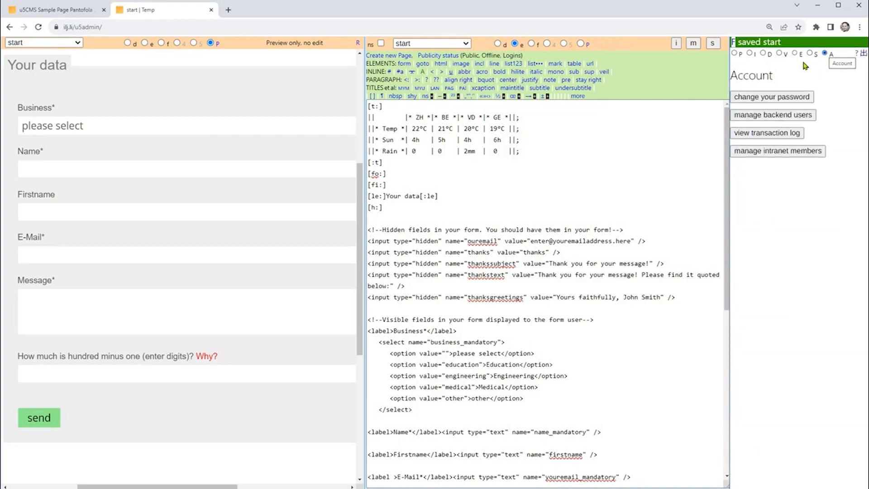
left_click(749, 54)
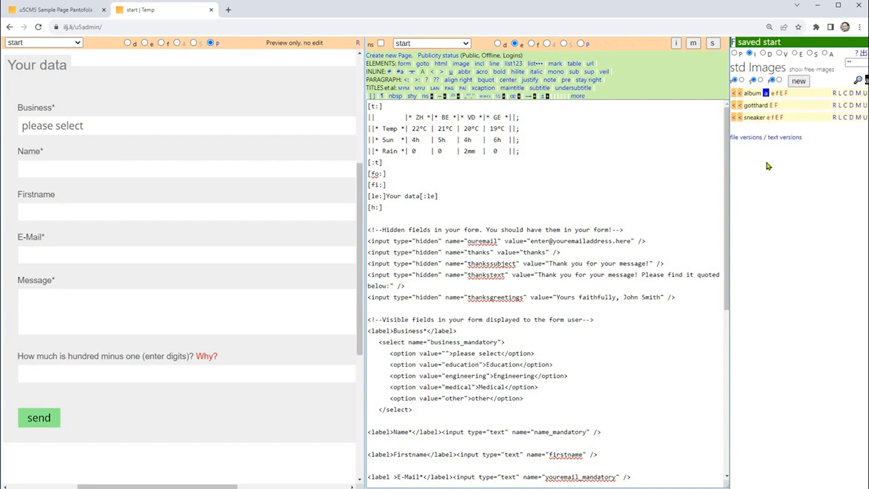
left_click(798, 81)
type("sunset")
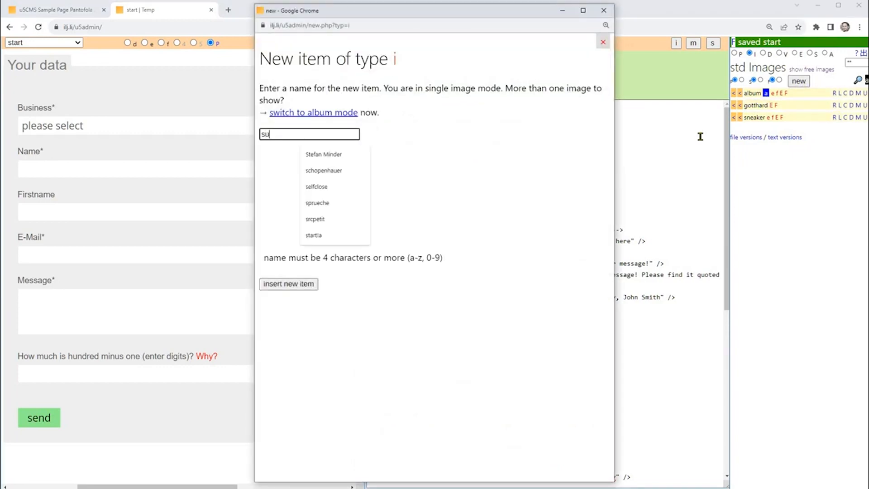
left_click(288, 283)
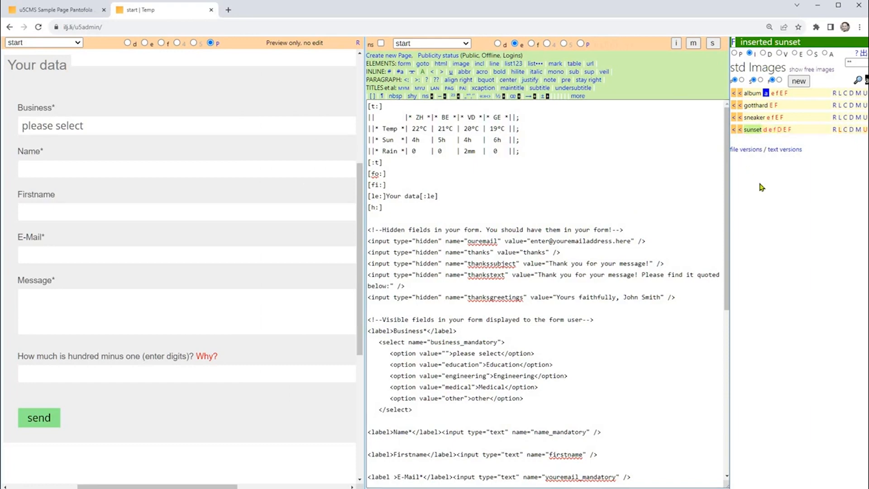
Upload sunset.jpg from the desktop as the main version of the sunset image and close the upload window
left_click(865, 132)
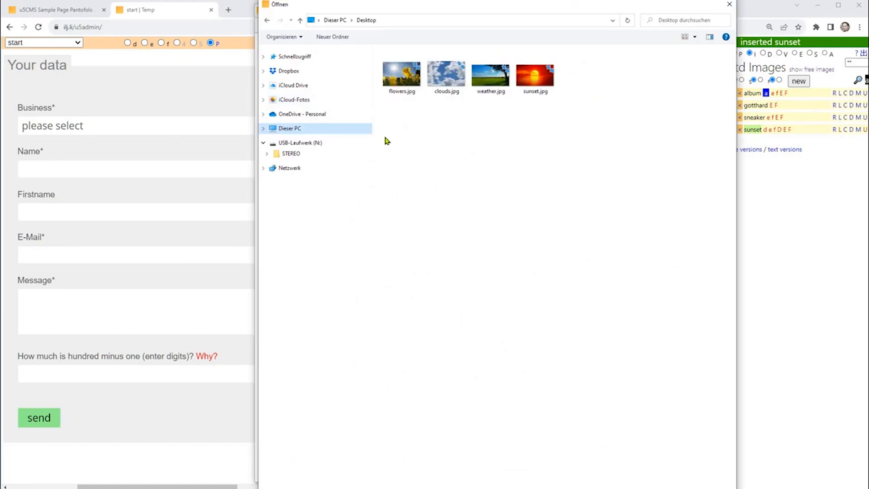
left_click(524, 80)
double_click(524, 80)
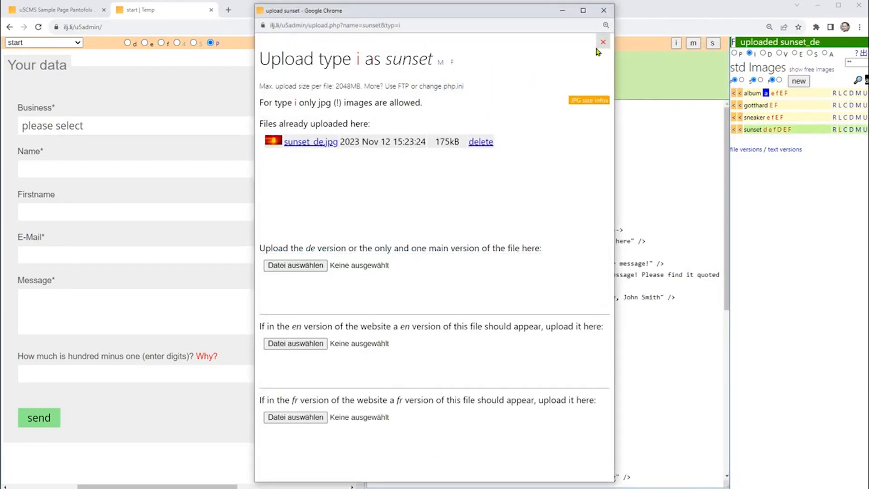
left_click(605, 7)
Replace the entire content of the start page with the image reference [sunset]
left_click(552, 142)
key("ctrl+a")
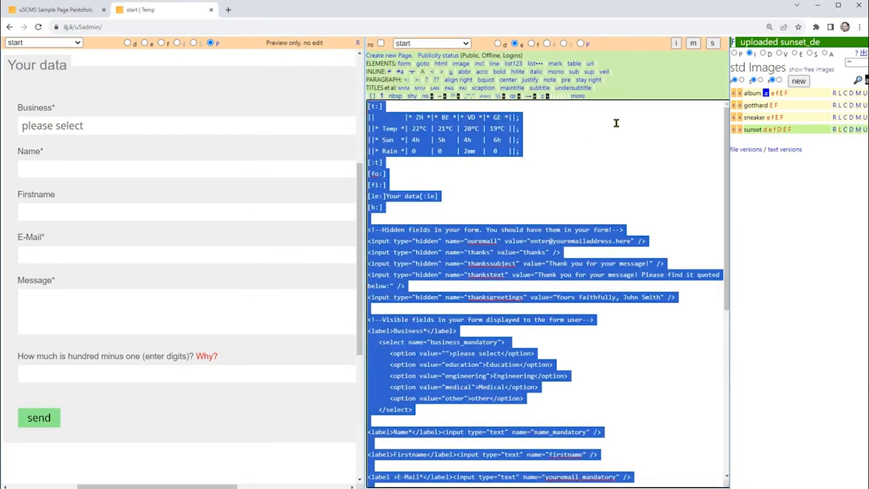
key("Delete")
type("[]")
type("sunset")
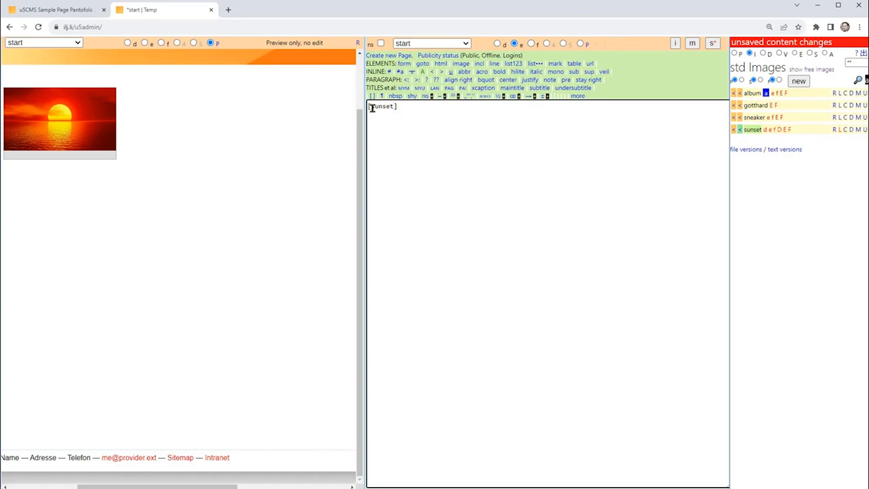
Try different numbers of colons before the sunset reference to vary its display, settling on [:sunset]
type("::")
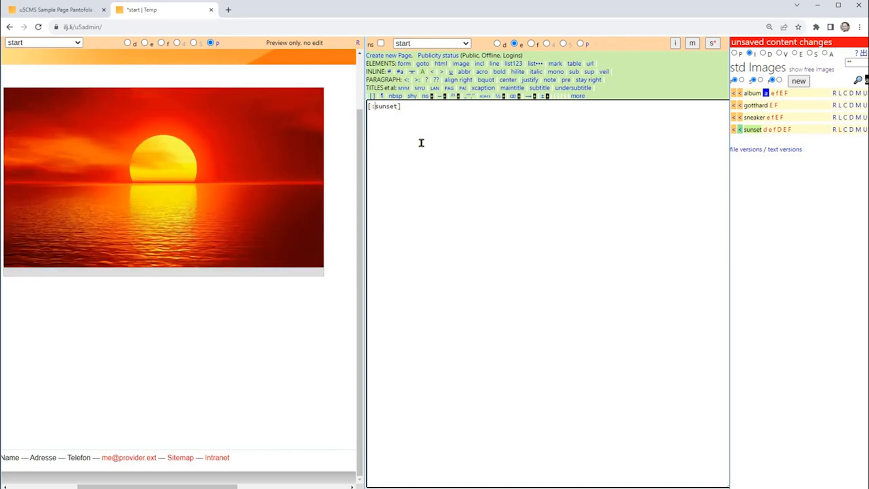
type("::")
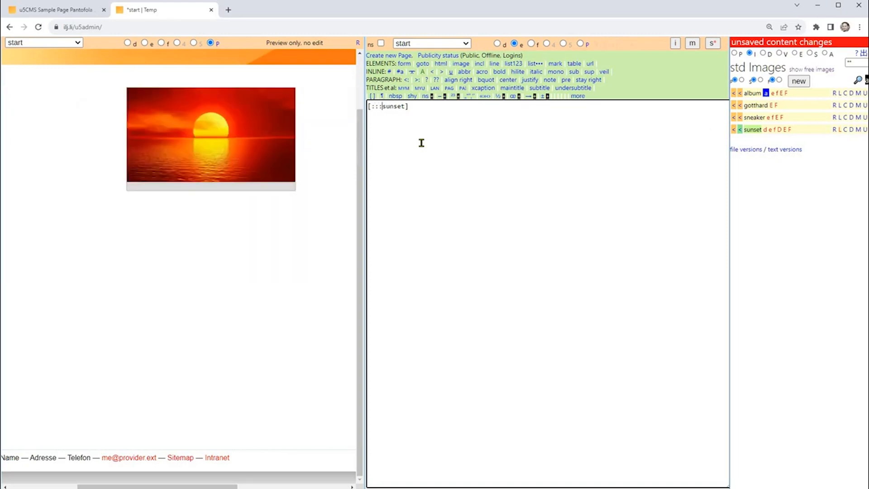
key("BackSpace")
key("BackSpace")
key("BackSpace")
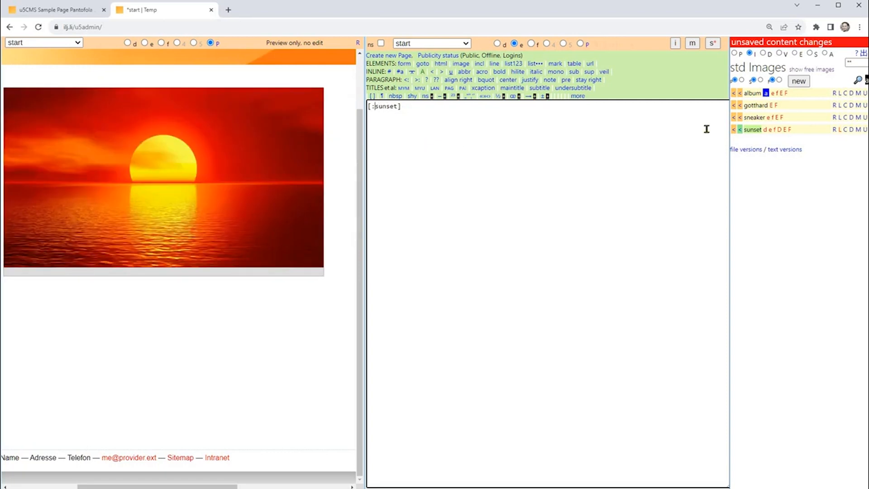
Create a new image item named myalbum in album mode
left_click(799, 81)
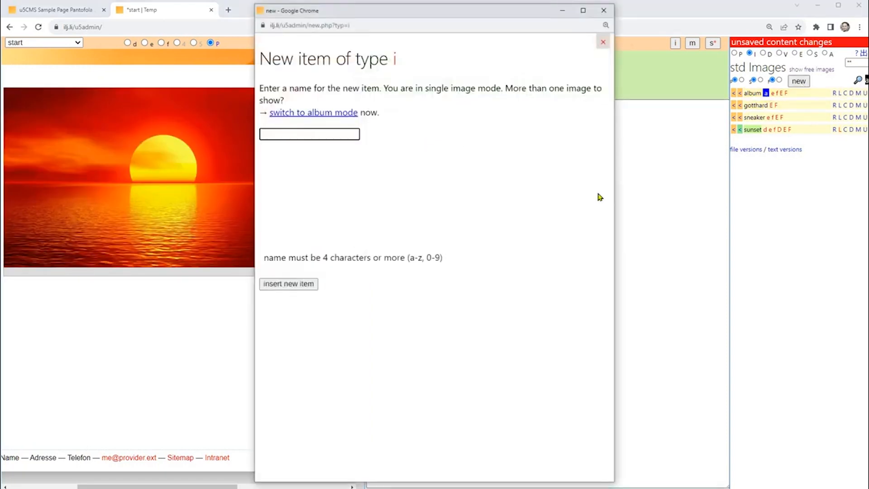
type("myalbum")
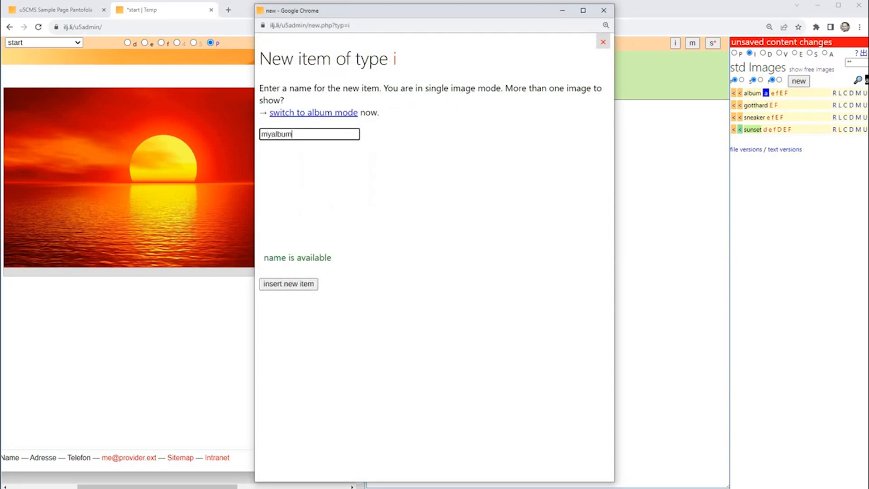
left_click(290, 117)
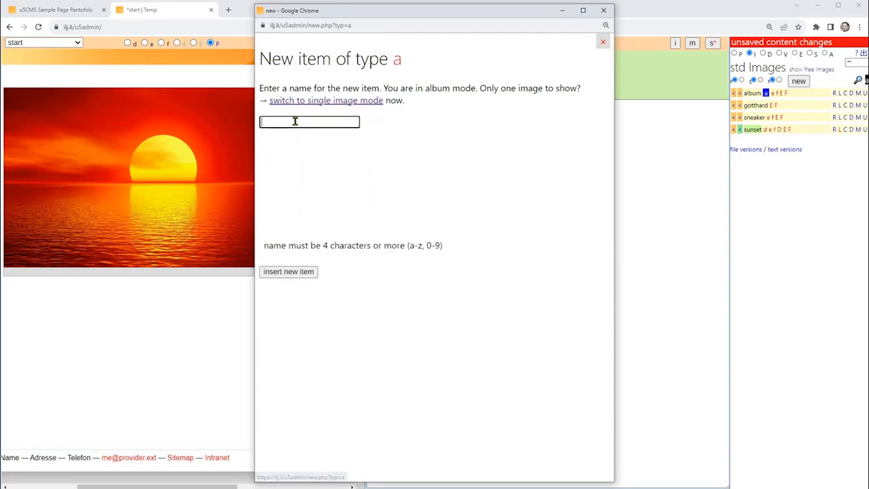
left_click(290, 120)
type("myalbum")
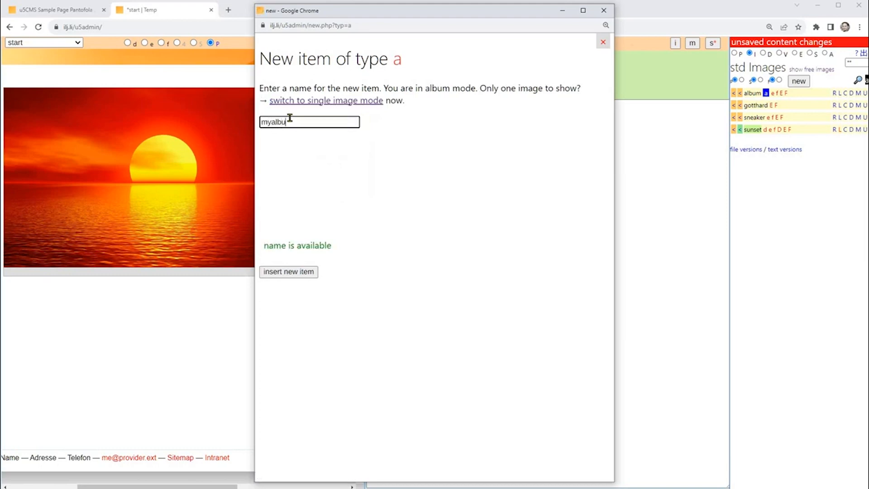
left_click(302, 273)
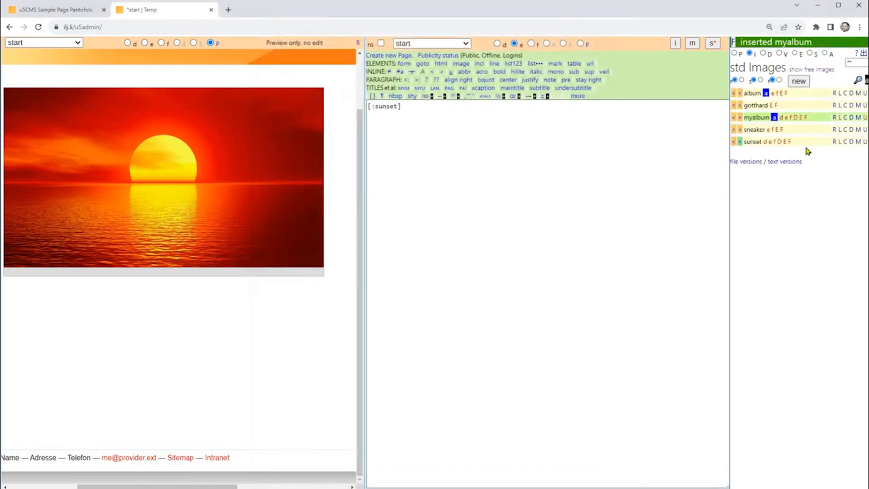
Upload flowers.jpg, clouds.jpg, weather.jpg and sunset.jpg from the desktop to myalbum and close the album manager
left_click(864, 117)
left_click(312, 116)
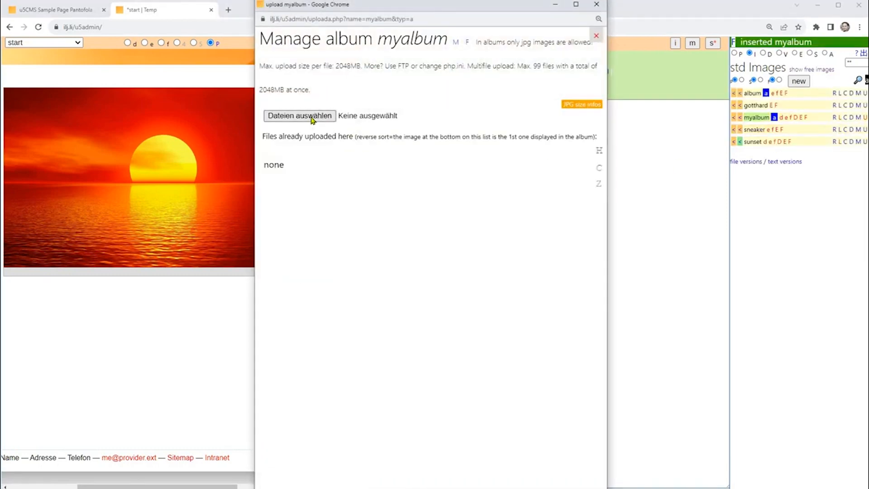
key("ctrl+a")
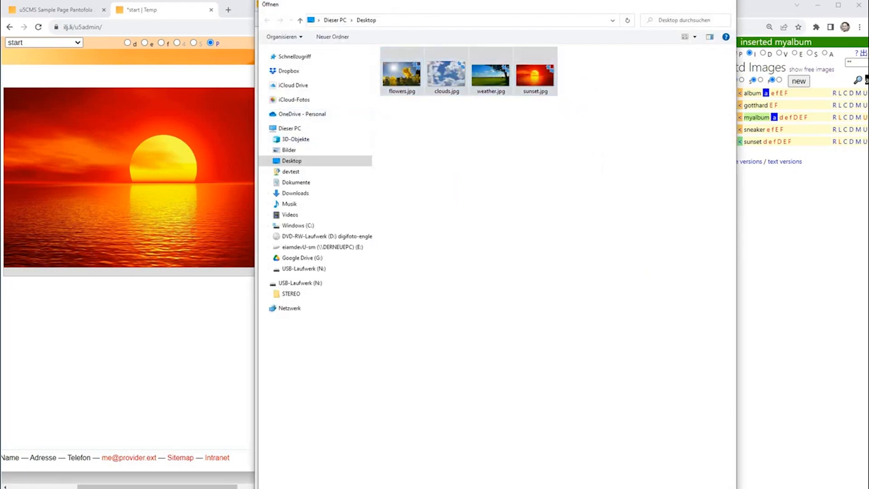
key("Return")
left_click(597, 36)
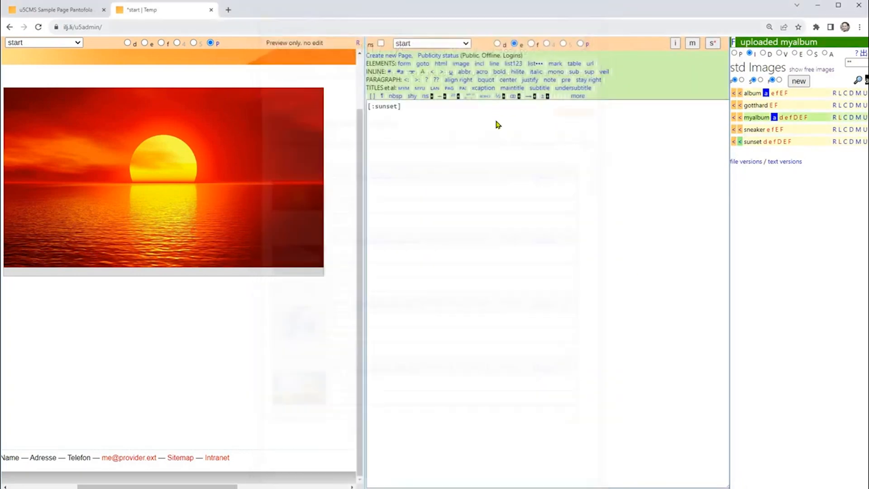
Insert myalbum below the sunset image and try its display variants by adding colons one after another, up to [::::::::myalbum]
left_click(739, 118)
left_click(371, 118)
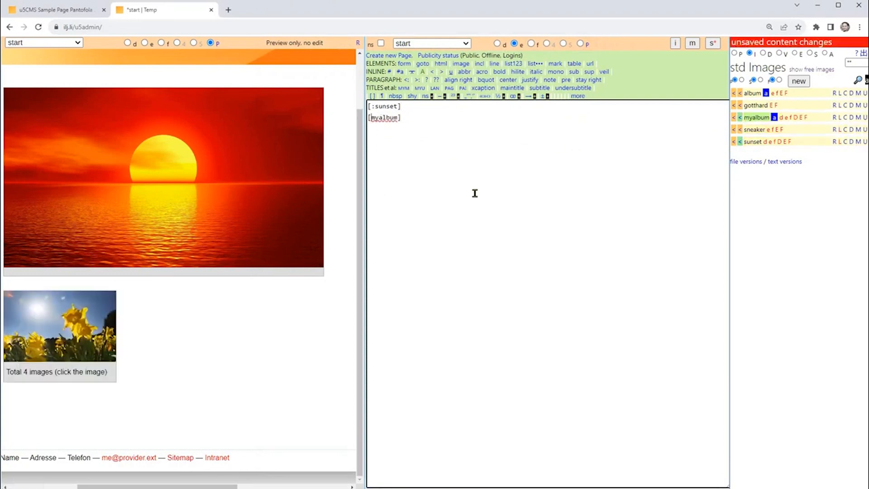
type(":")
type(":")
type("::")
type(":")
type("::")
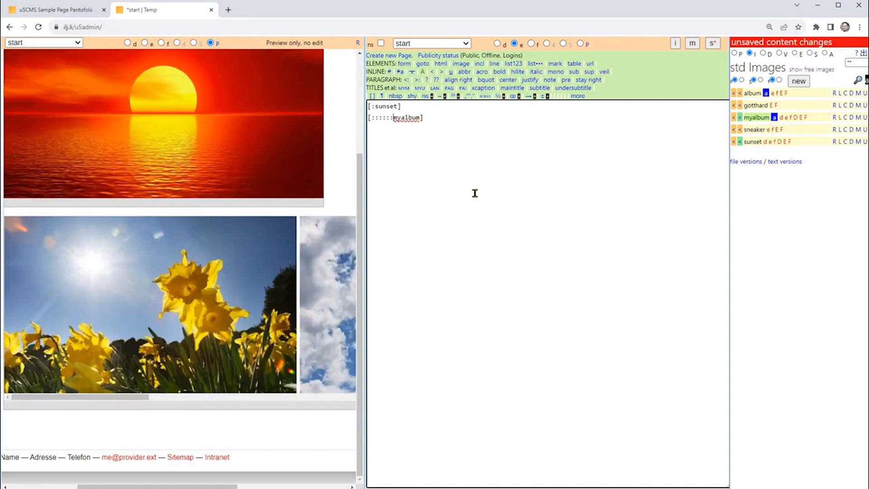
type("::")
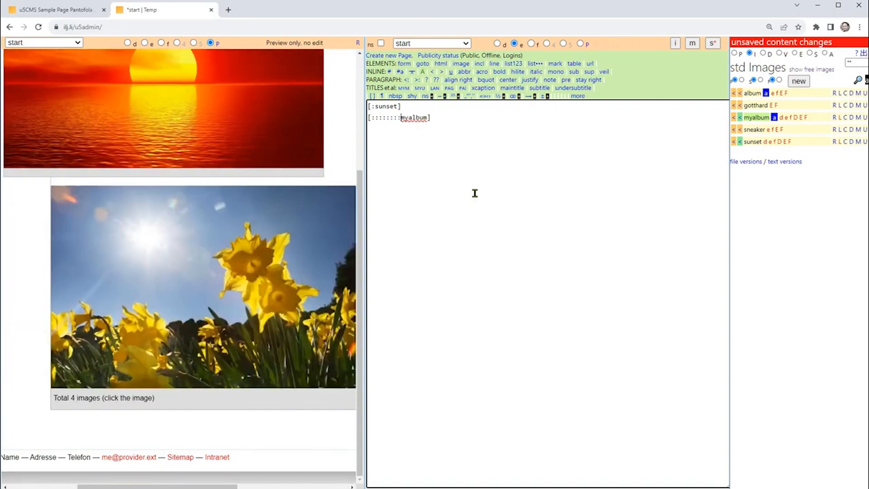
Examine the metadata fields of myalbum and of the free image afreestyleimage, closing each without changes
left_click(858, 118)
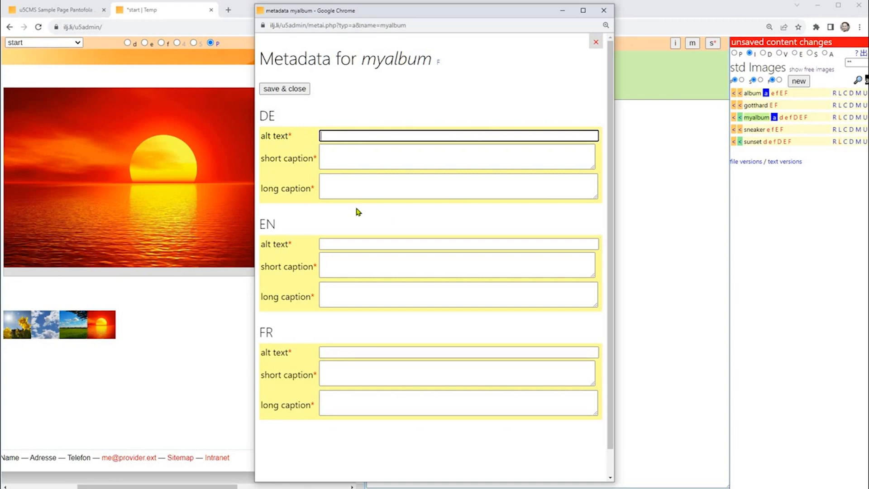
left_click(595, 43)
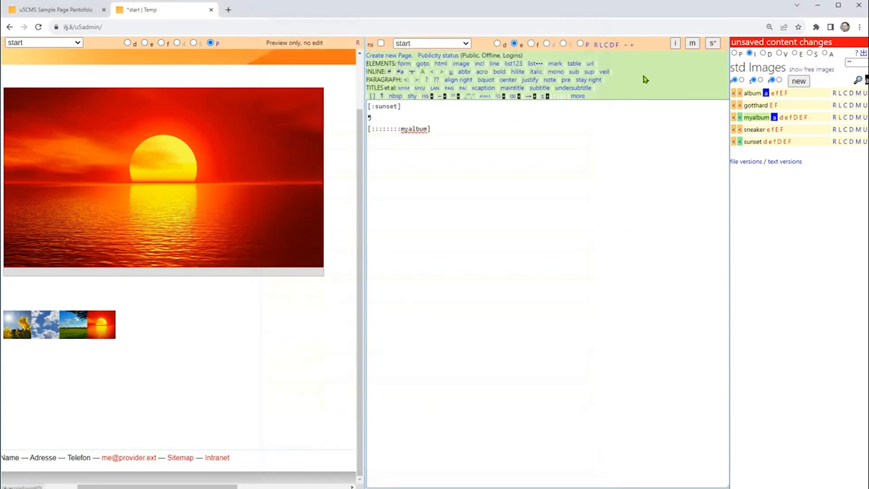
left_click(813, 70)
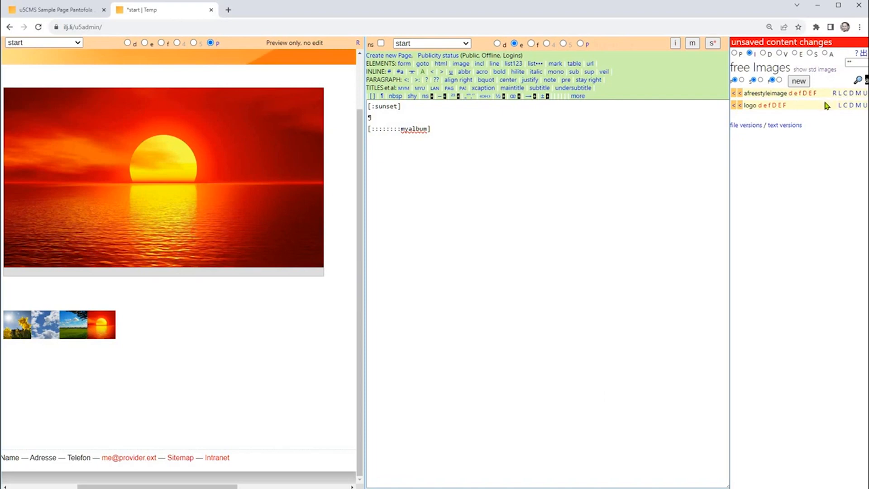
left_click(858, 93)
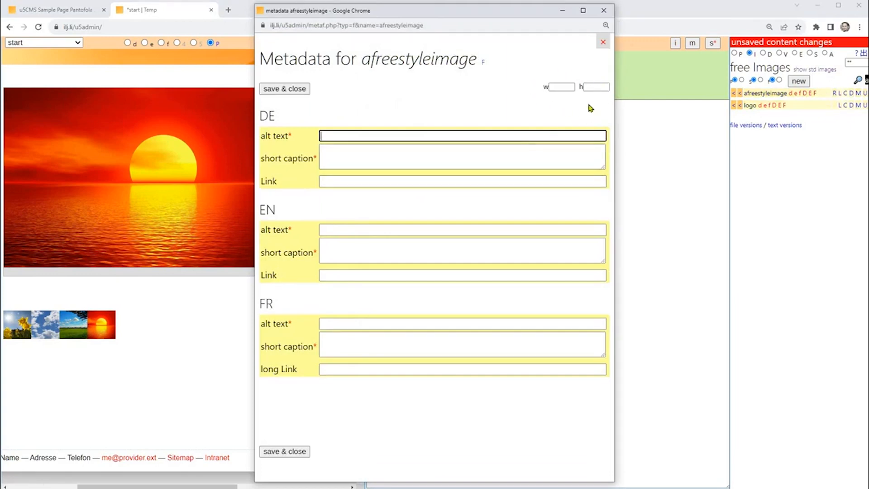
left_click(601, 43)
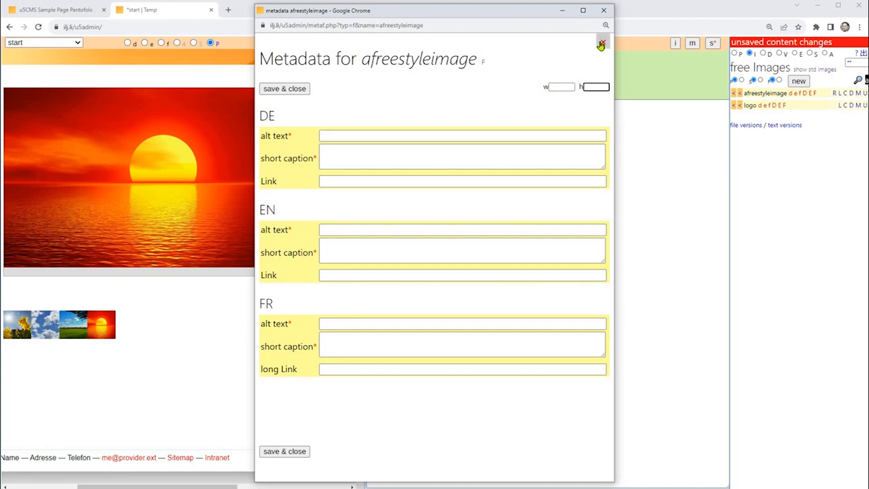
left_click(601, 44)
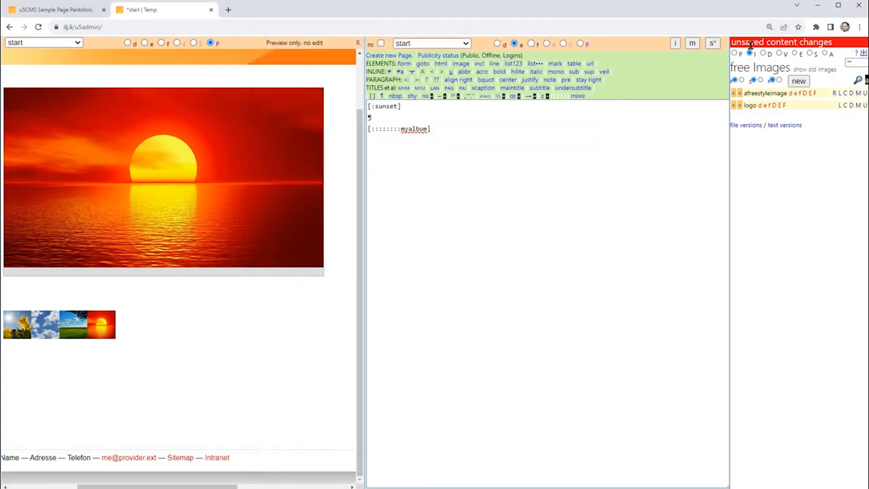
Create a new item named sushi in the documents list
left_click(763, 53)
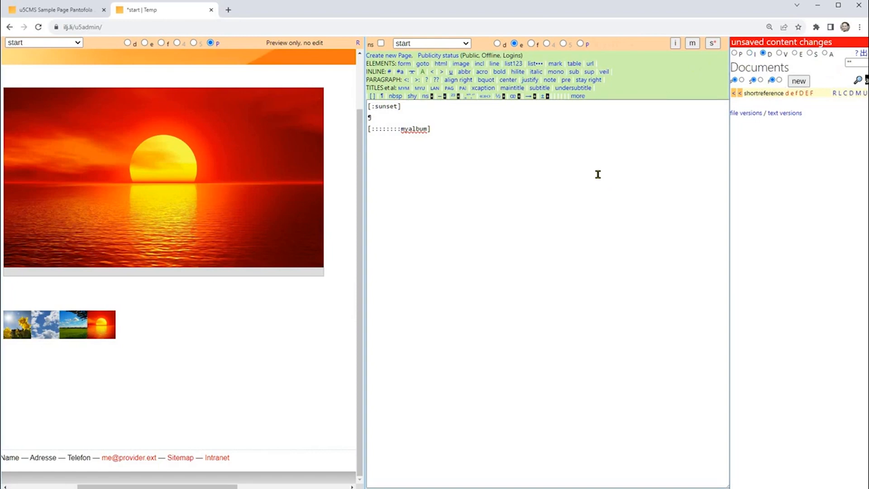
left_click(799, 81)
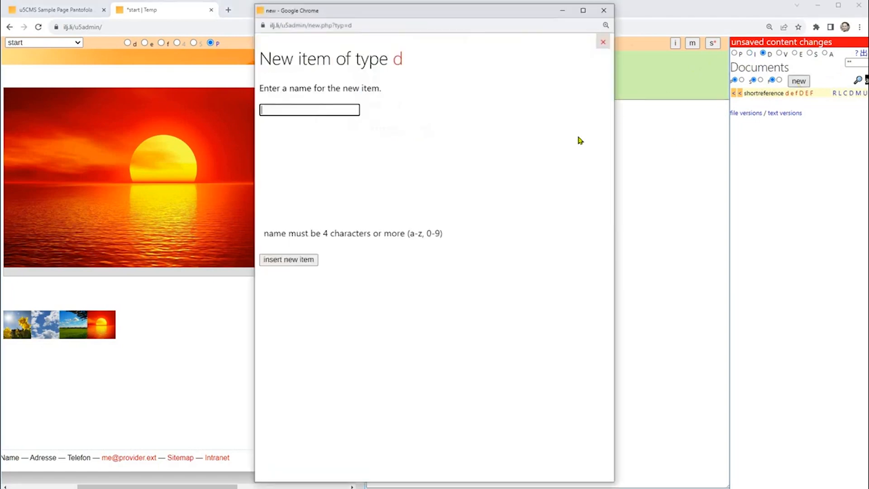
type("sushi")
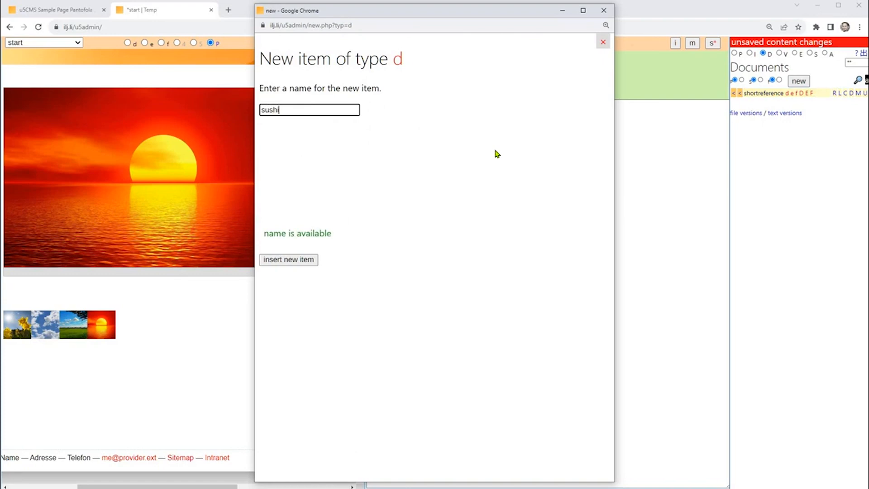
left_click(305, 262)
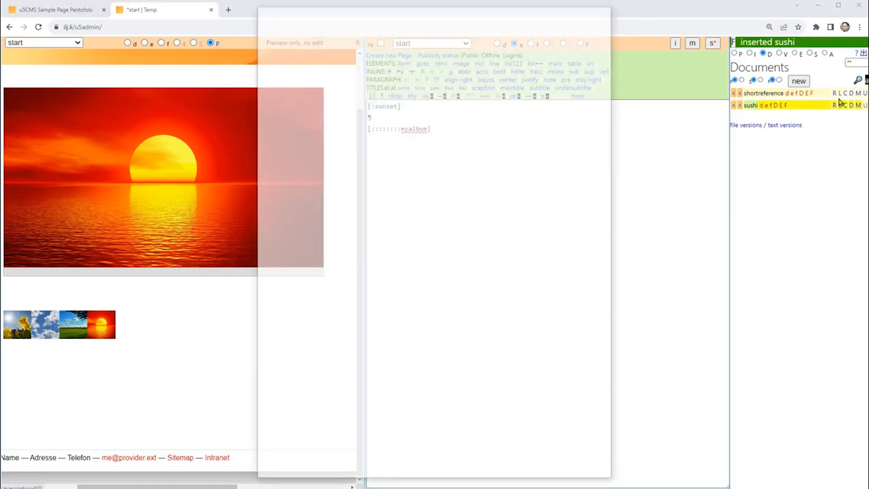
Upload sushirecipes.pdf from the desktop as the main version of the sushi document and close the upload window
left_click(311, 267)
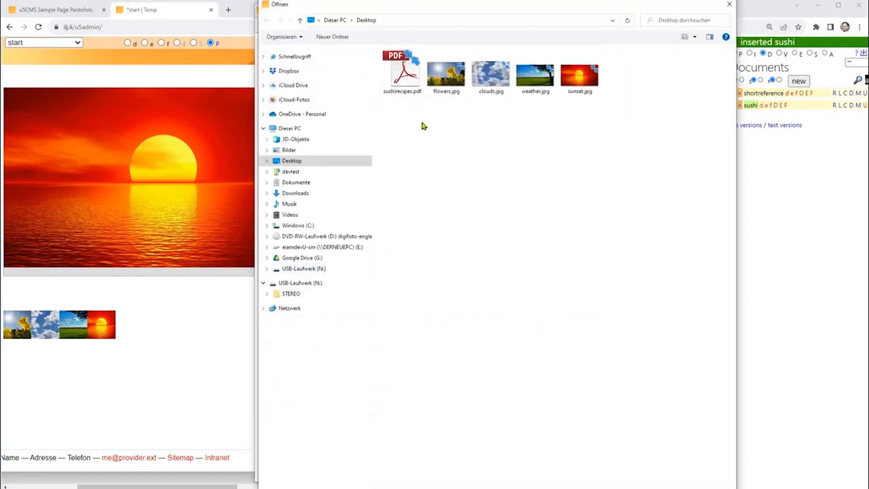
double_click(411, 76)
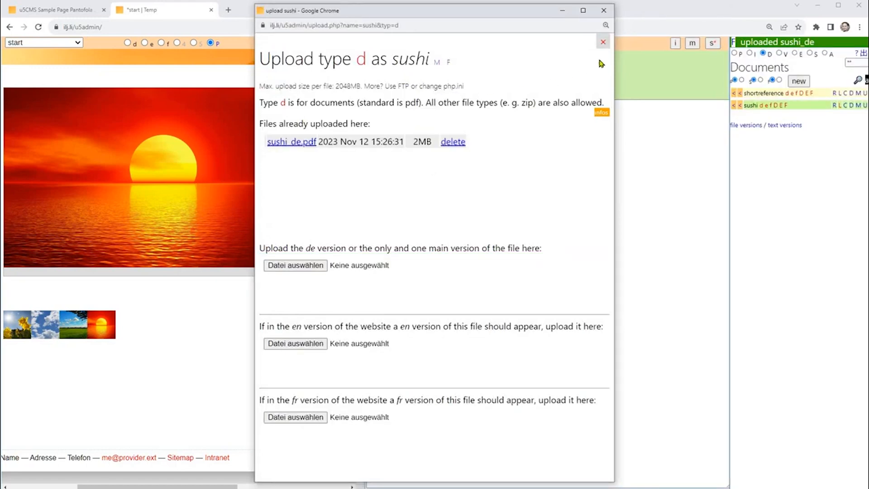
left_click(603, 43)
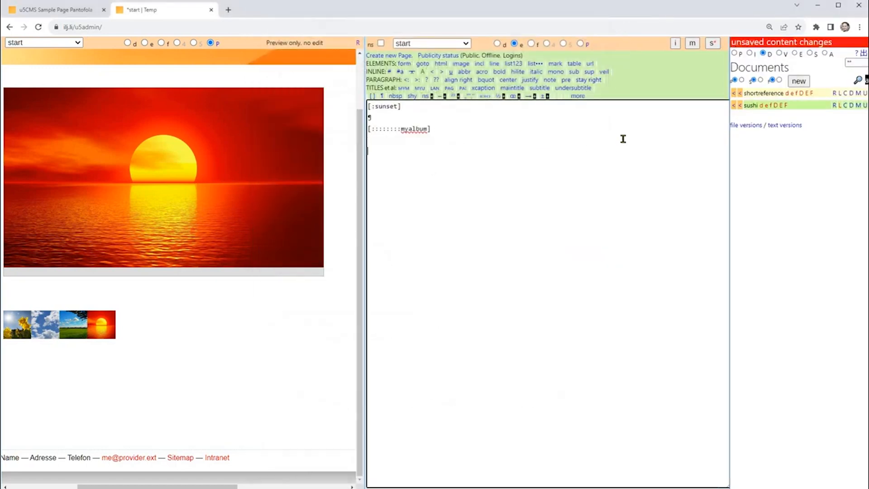
Insert a link to the sushi document below myalbum with the link text Recipes for Sushi, and close the document's upload window
left_click(739, 107)
double_click(384, 152)
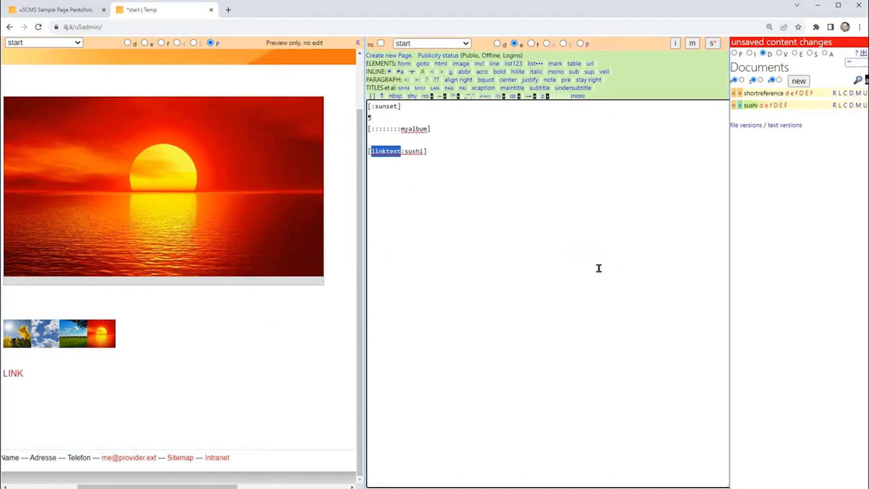
type("Recipes for S")
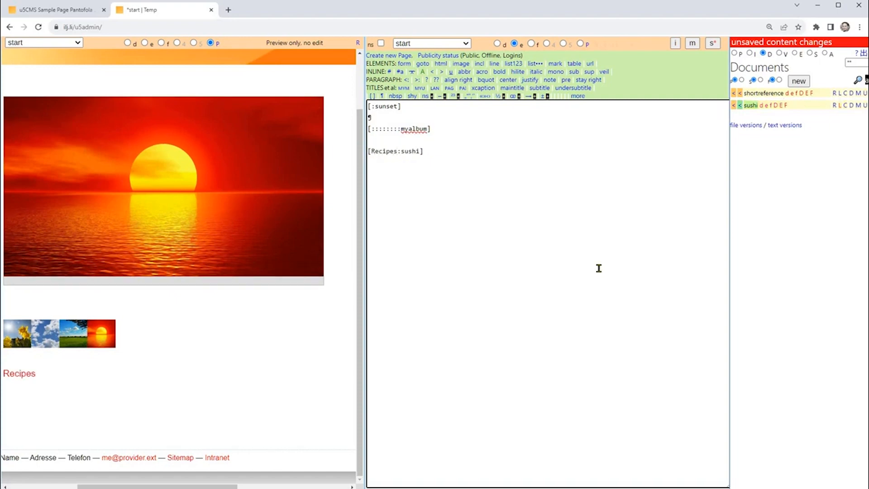
type("ushi")
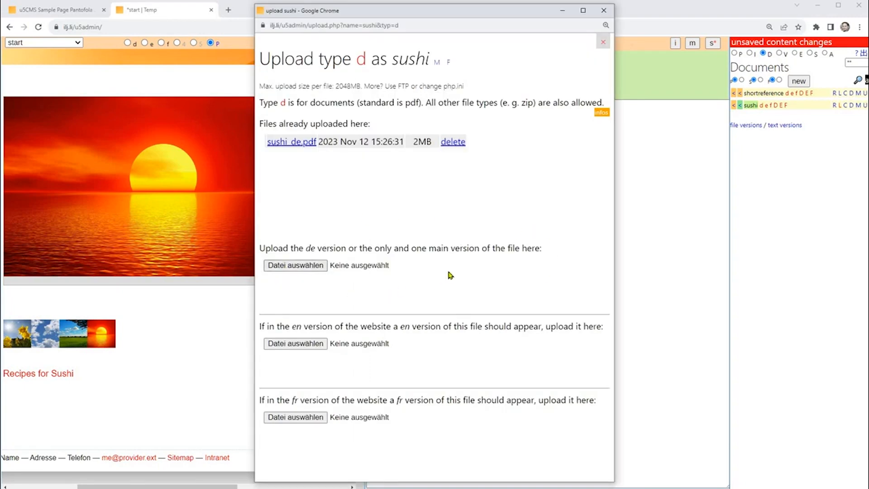
left_click(602, 43)
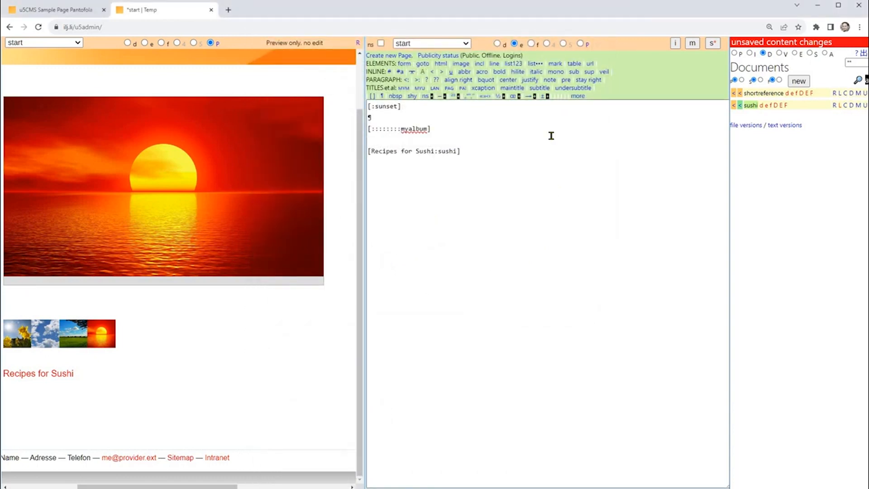
Create a new standard page named newpage and open it in the editor
left_click(734, 54)
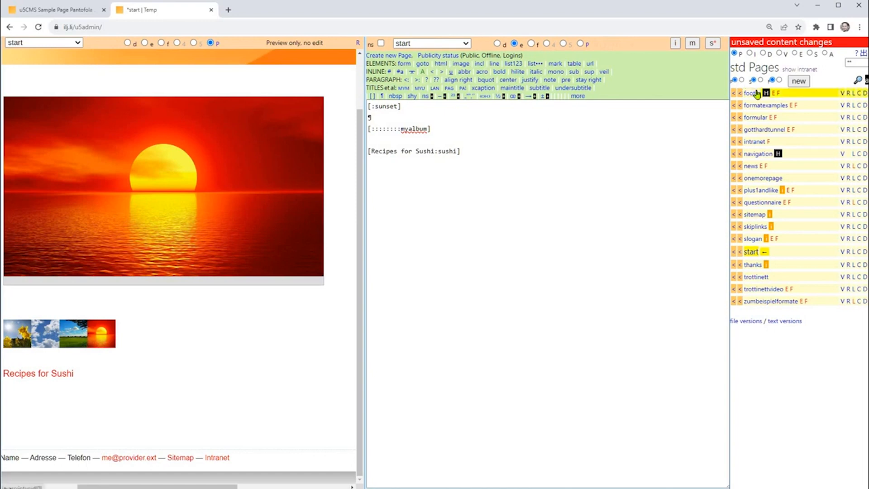
left_click_drag(759, 69, 736, 69)
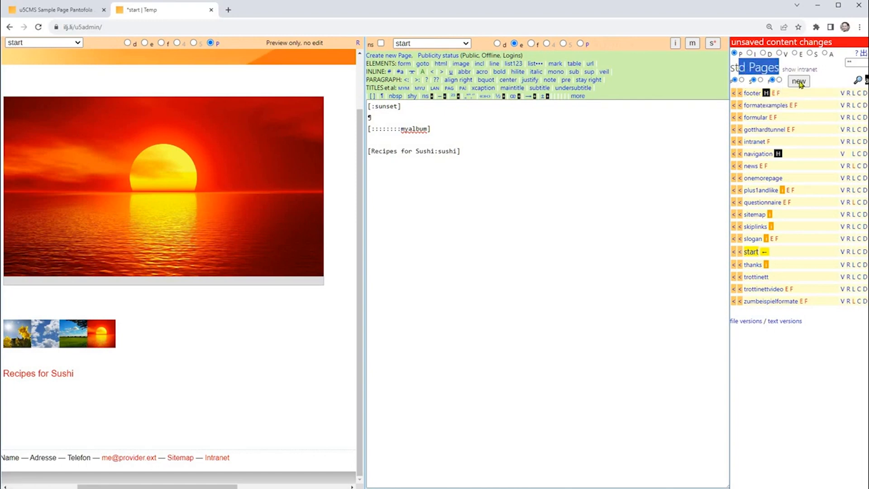
left_click(798, 81)
type("newpage")
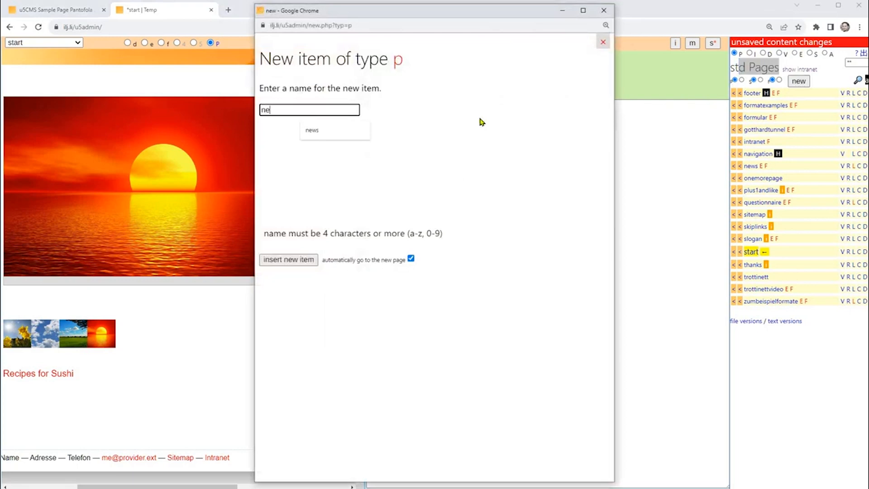
key("Return")
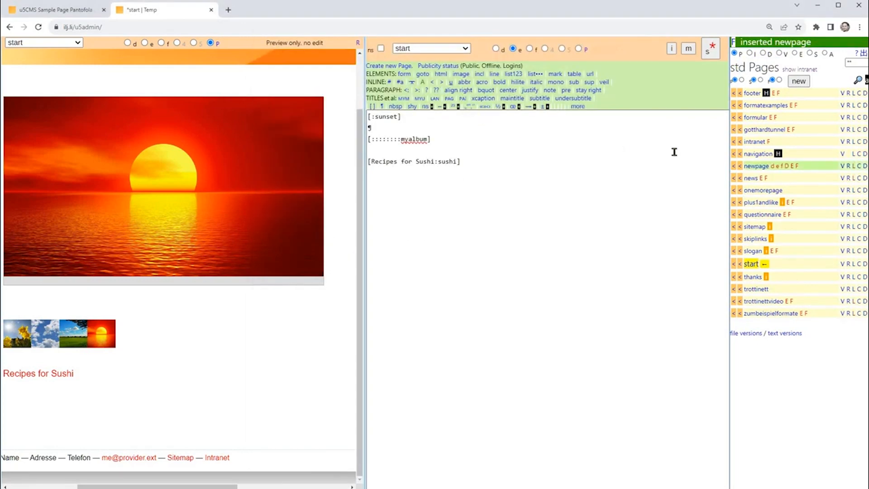
left_click(752, 167)
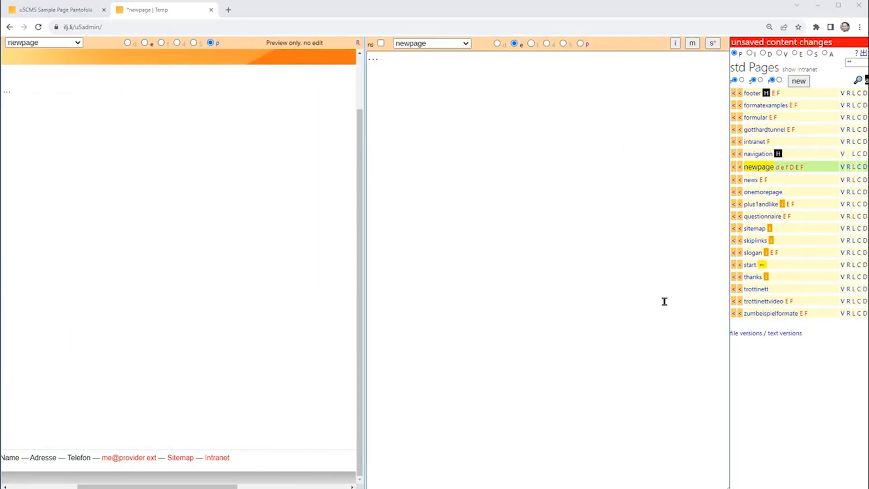
Open the navigation page and examine how its entries reference their target pages, such as trottinettvideo
left_click(759, 154)
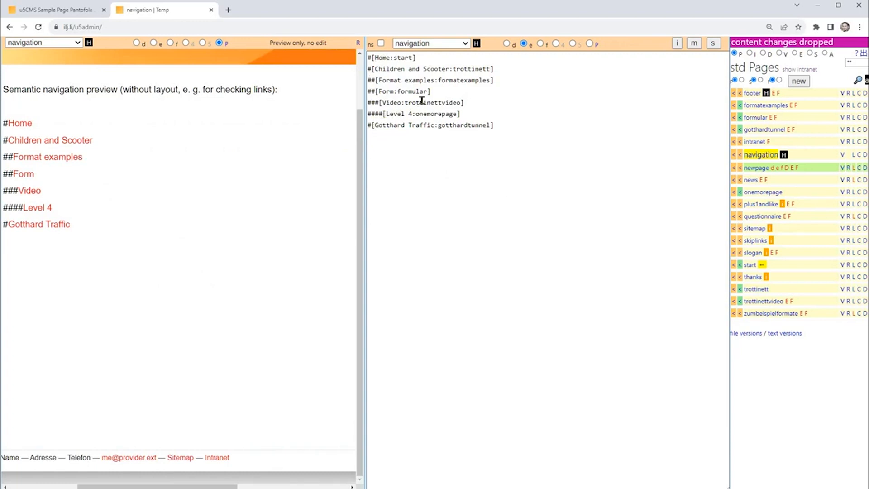
left_click_drag(403, 101, 459, 102)
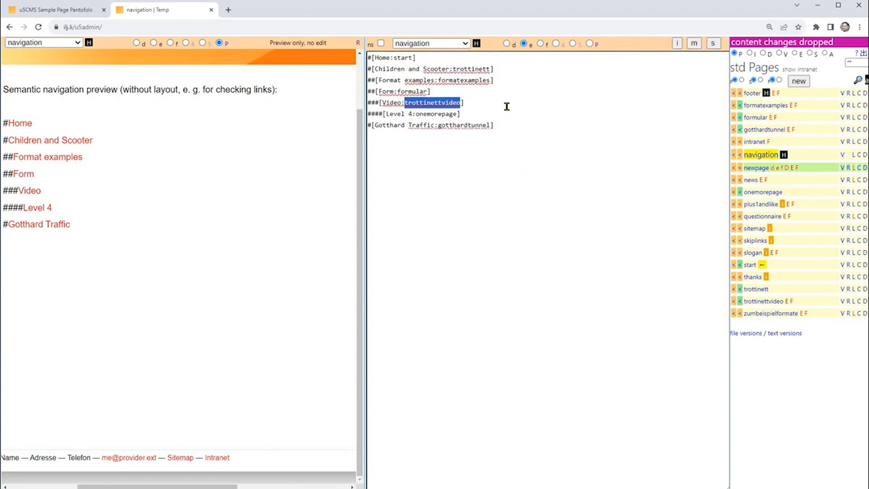
left_click(510, 207)
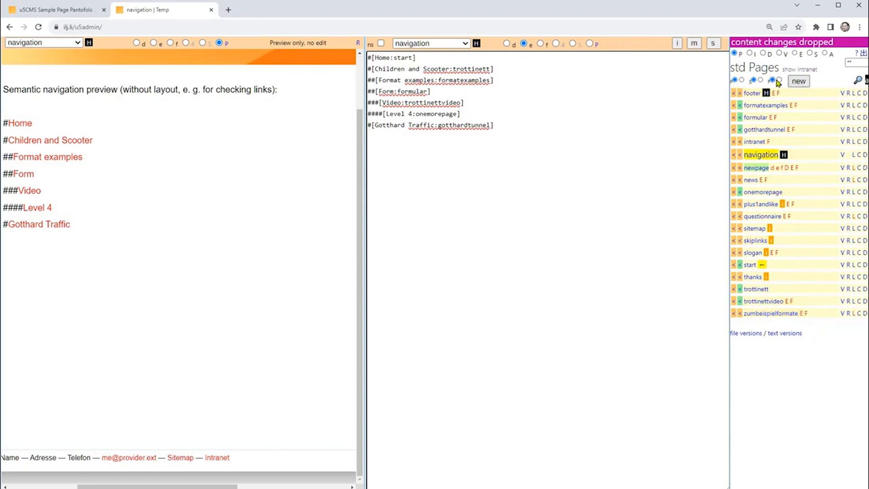
Try the filter options of the standard pages list and view the code snippet search without running a search
left_click(742, 80)
left_click(734, 80)
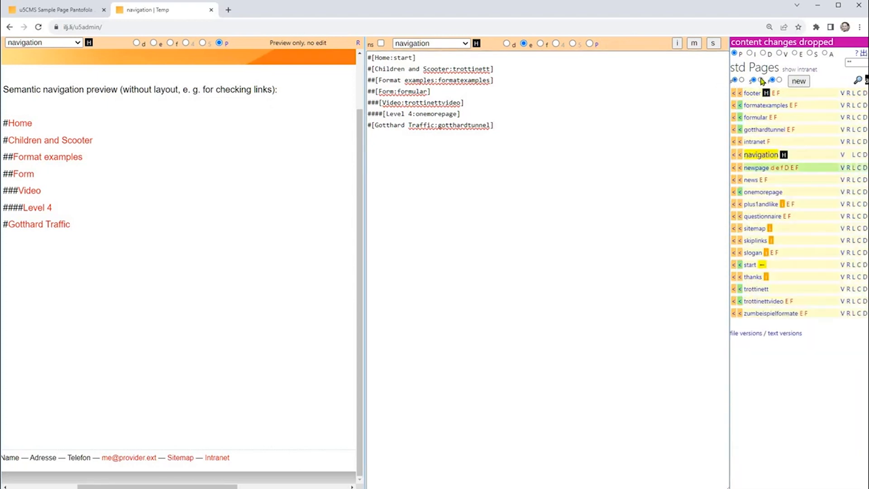
left_click(760, 80)
left_click(754, 81)
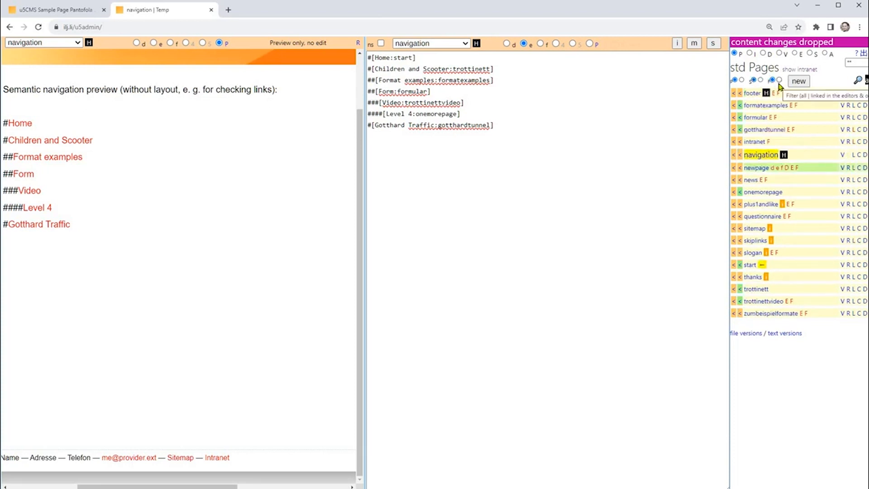
left_click(857, 80)
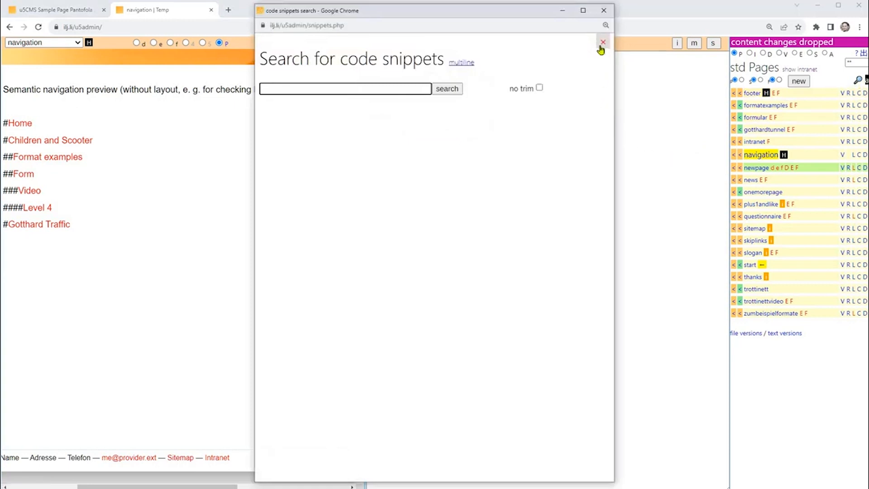
left_click(751, 80)
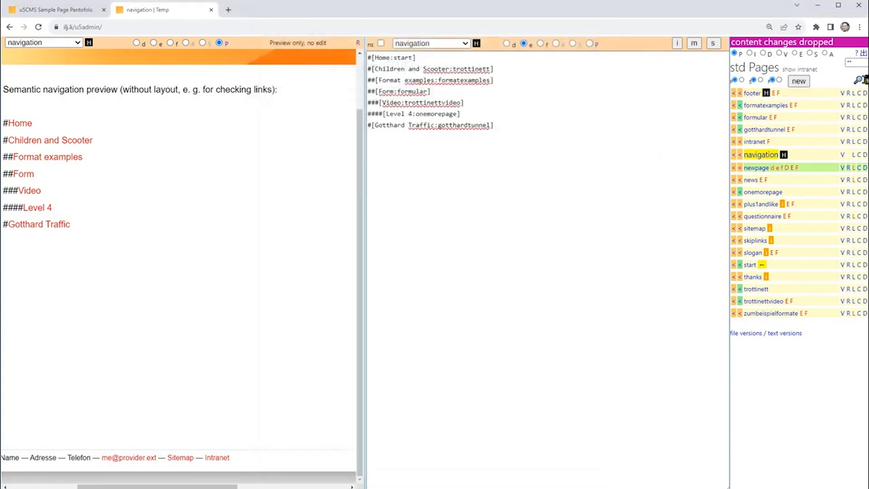
left_click(866, 83)
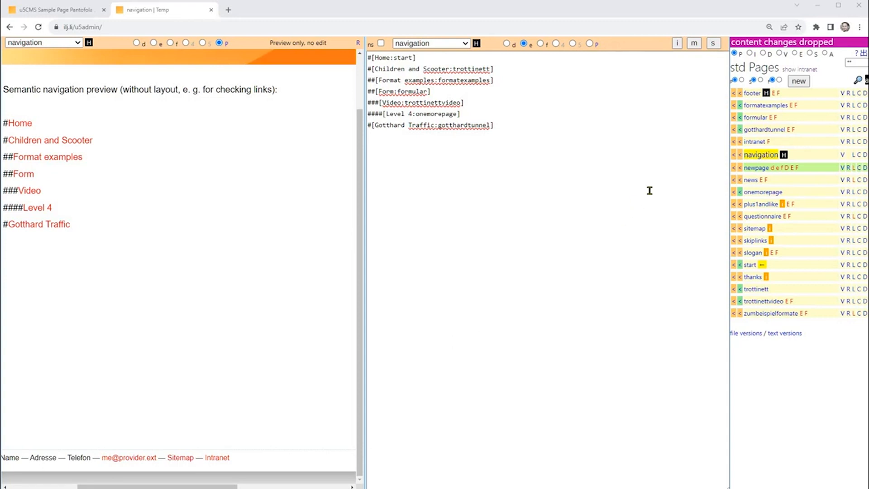
View the save history for all users and return to the overview of special functions
left_click(810, 54)
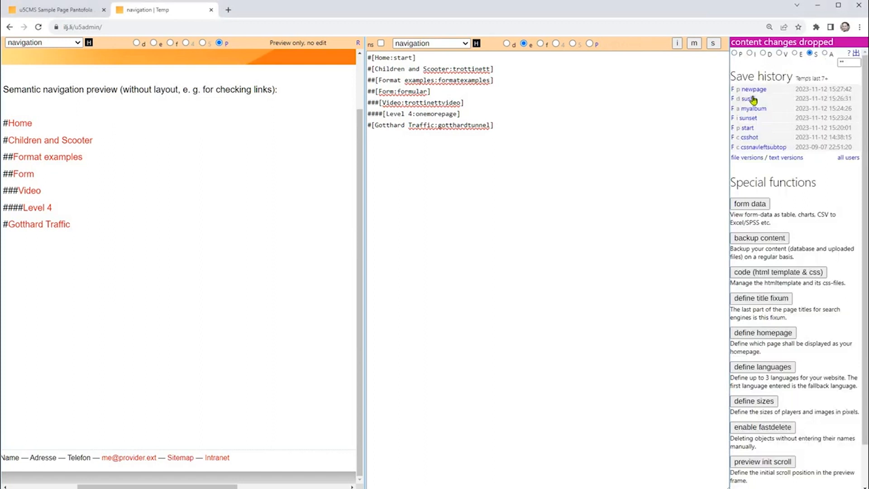
left_click(845, 159)
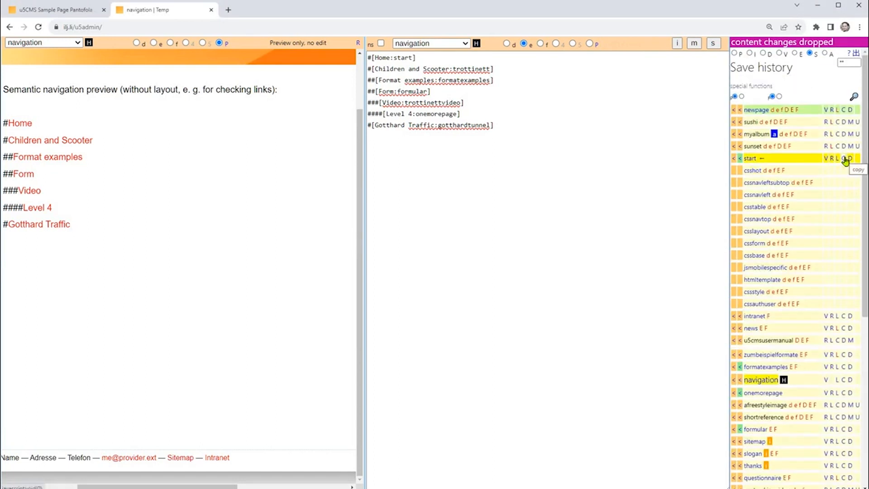
left_click(740, 88)
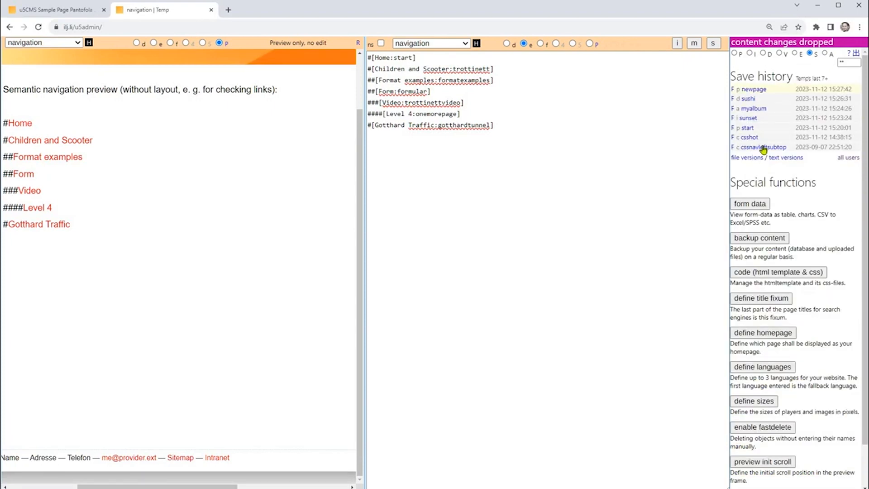
View the questionnaire's form data as a table and as a chart, closing all form data pages
left_click(750, 206)
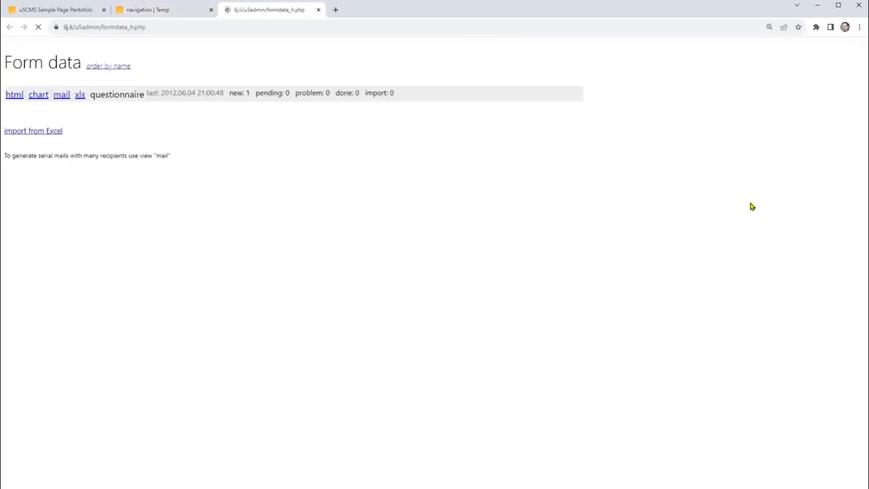
left_click(12, 95)
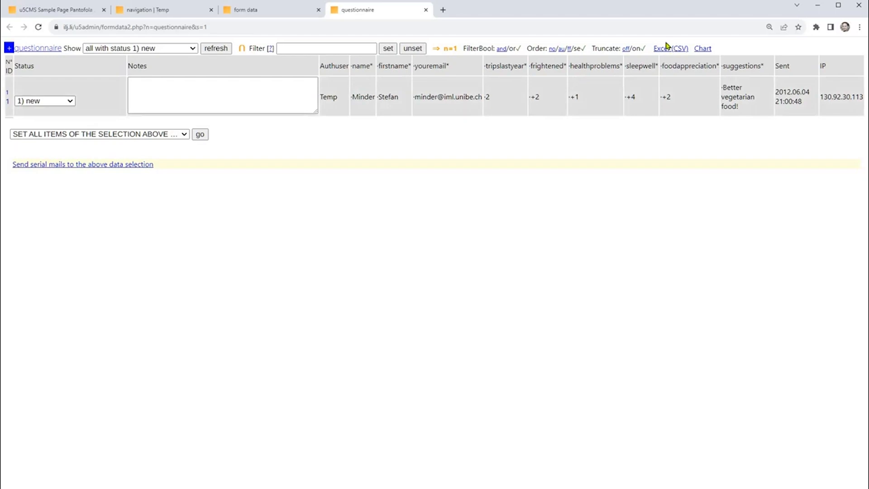
left_click(705, 49)
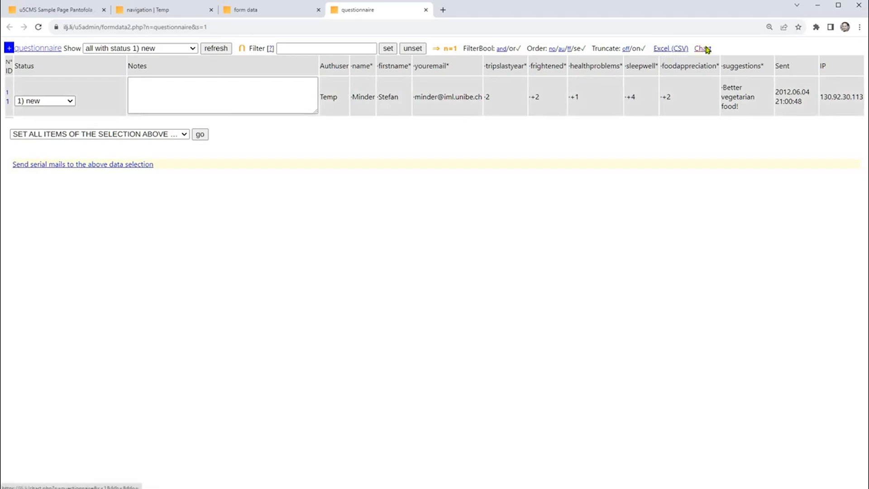
scroll(605, 140, "down", 7)
scroll(602, 142, "down", 5)
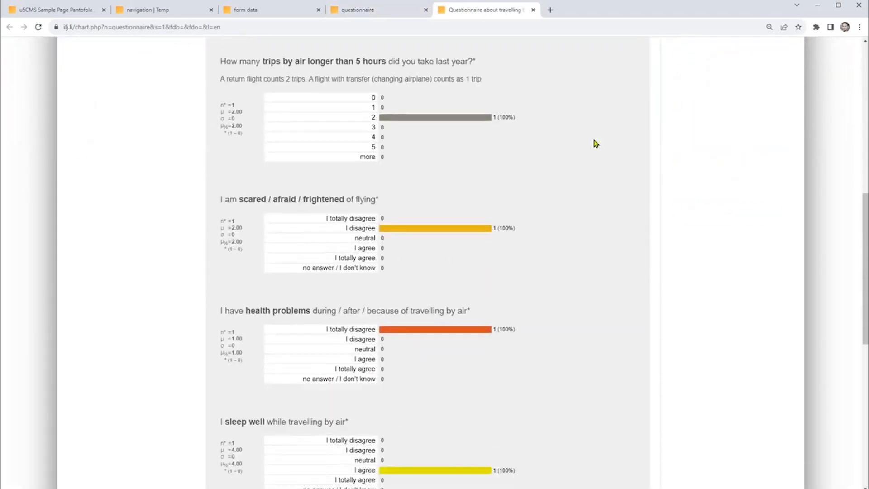
left_click(533, 10)
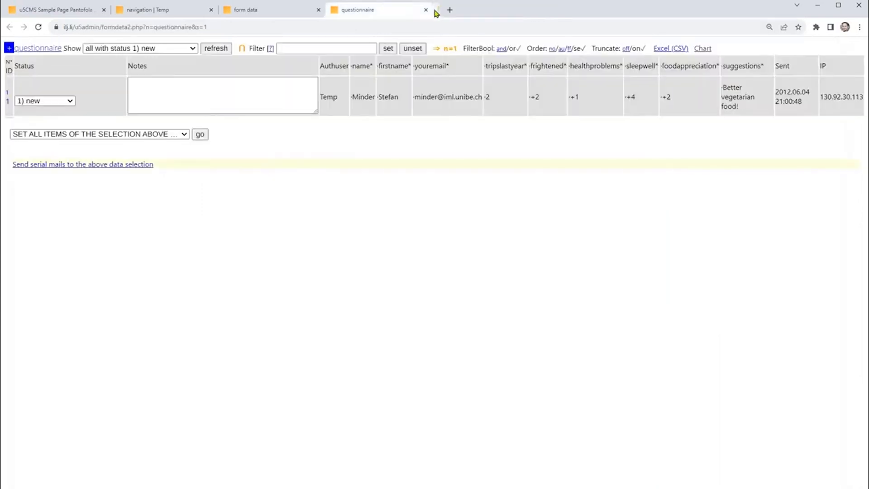
left_click(426, 10)
left_click(319, 10)
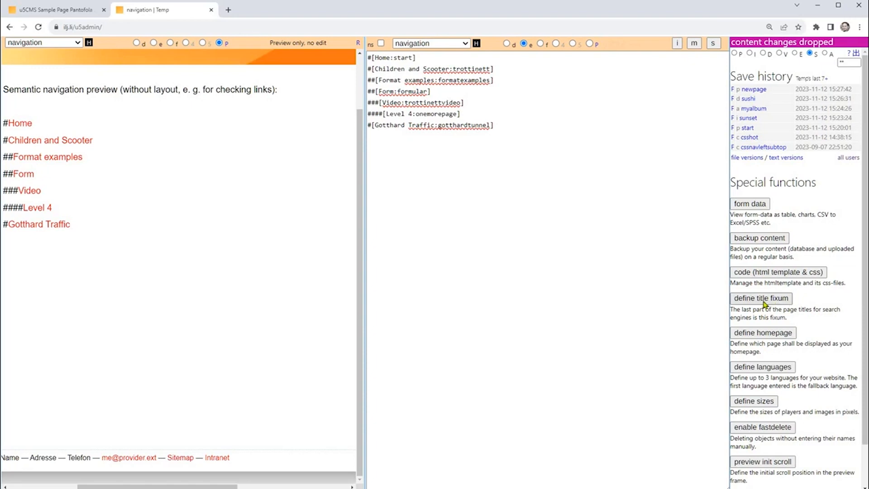
Examine the title fixum fields and the list of pages available as homepage, closing both without changes
left_click(786, 302)
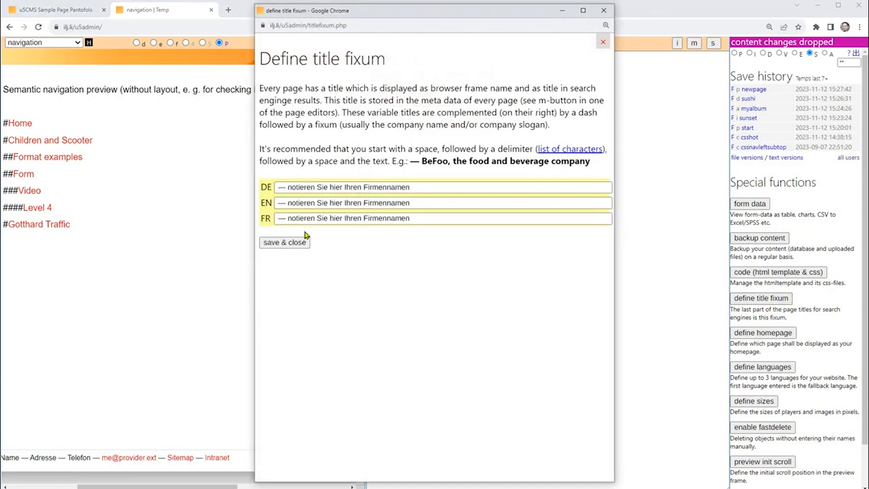
left_click(603, 42)
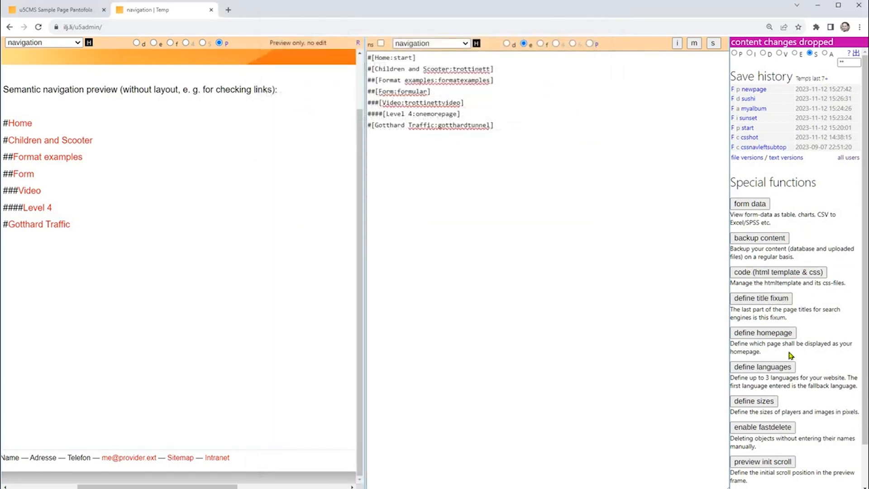
left_click(785, 334)
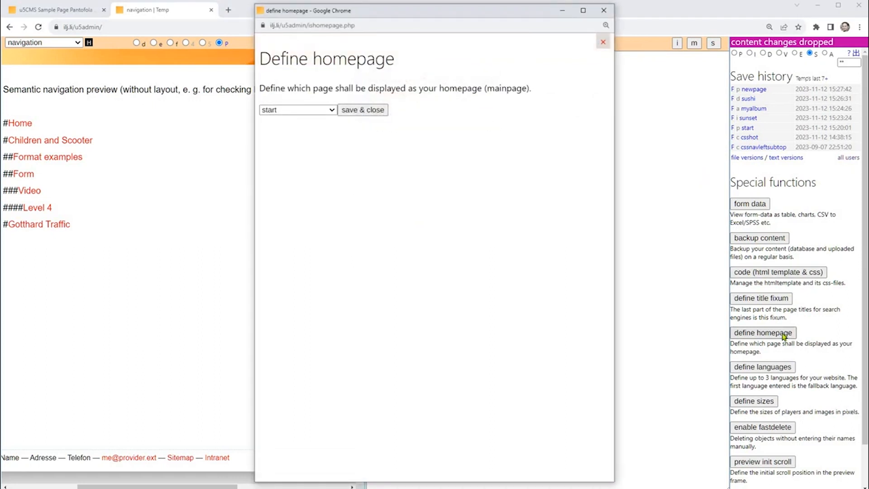
left_click(331, 110)
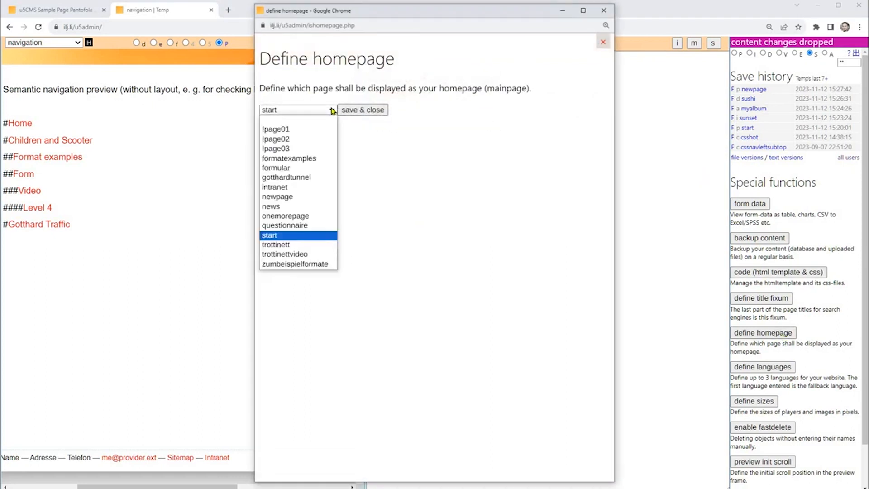
left_click(593, 85)
left_click(603, 42)
Examine the language definitions and the player and image size settings, closing both without changes
left_click(787, 369)
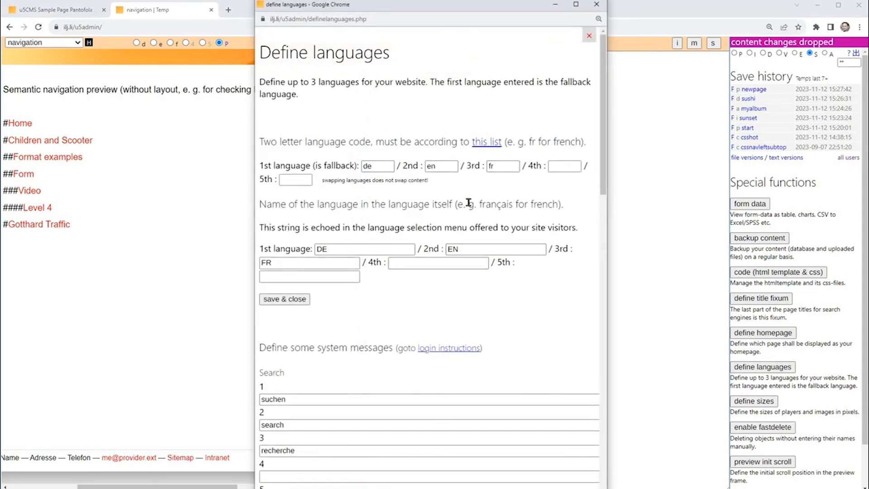
left_click(589, 36)
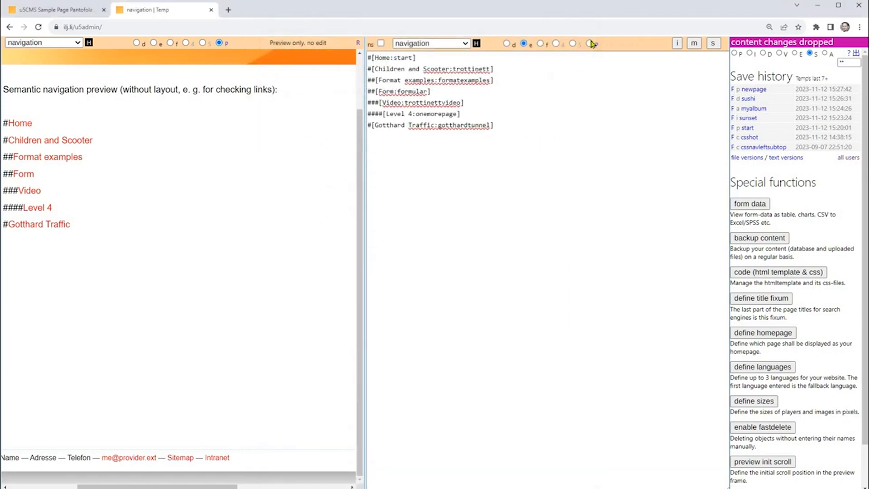
left_click(754, 403)
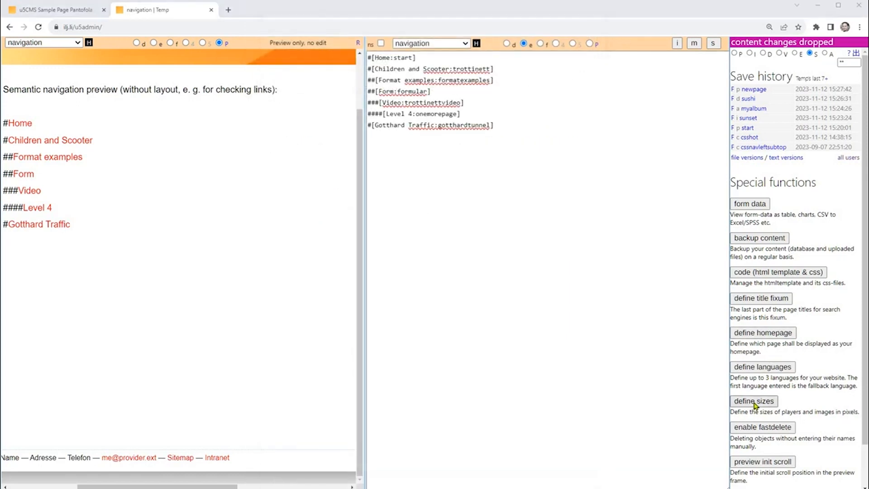
scroll(549, 358, "down", 2)
scroll(551, 359, "down", 5)
scroll(551, 359, "up", 7)
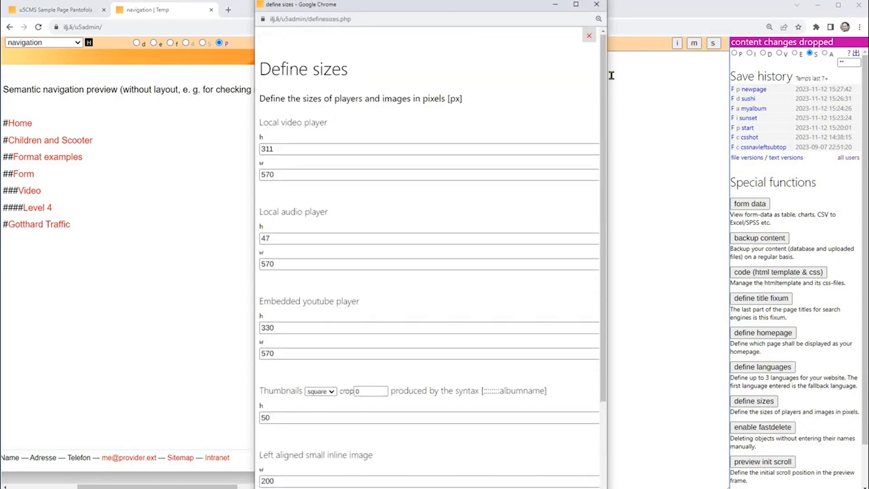
left_click(589, 35)
scroll(826, 362, "down", 1)
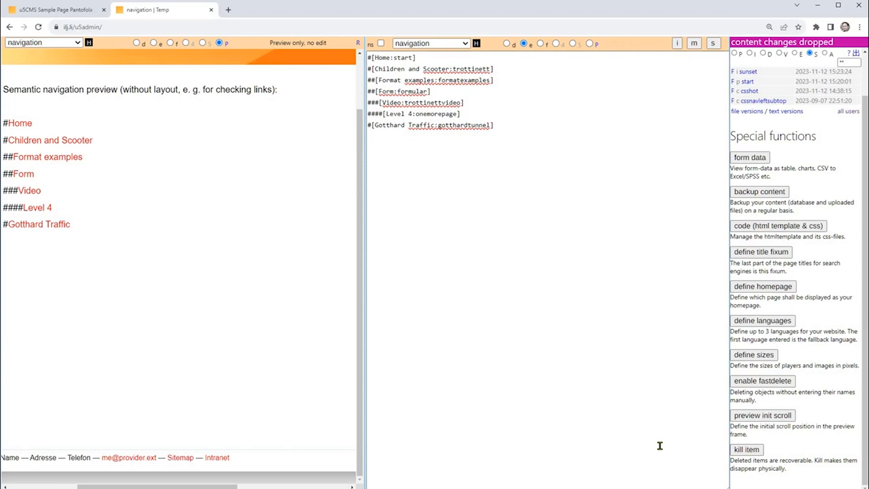
Open the start page from the list of standard pages and delete all of its existing content
left_click(735, 54)
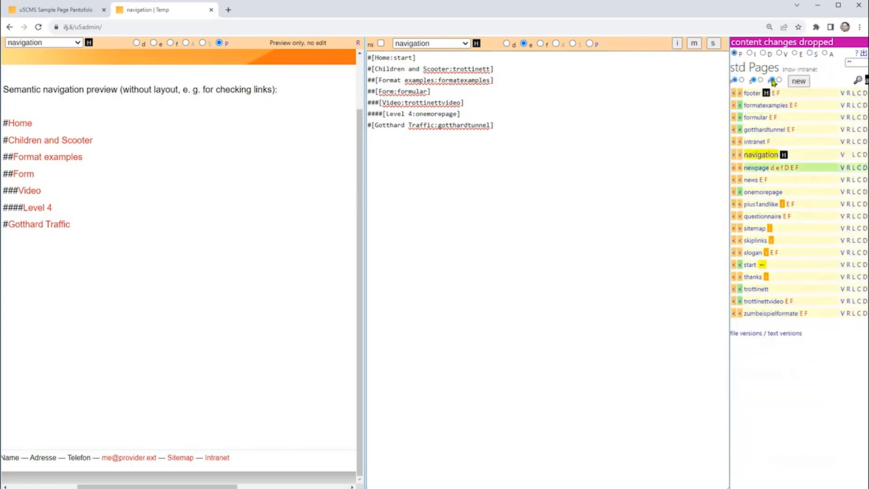
left_click(755, 268)
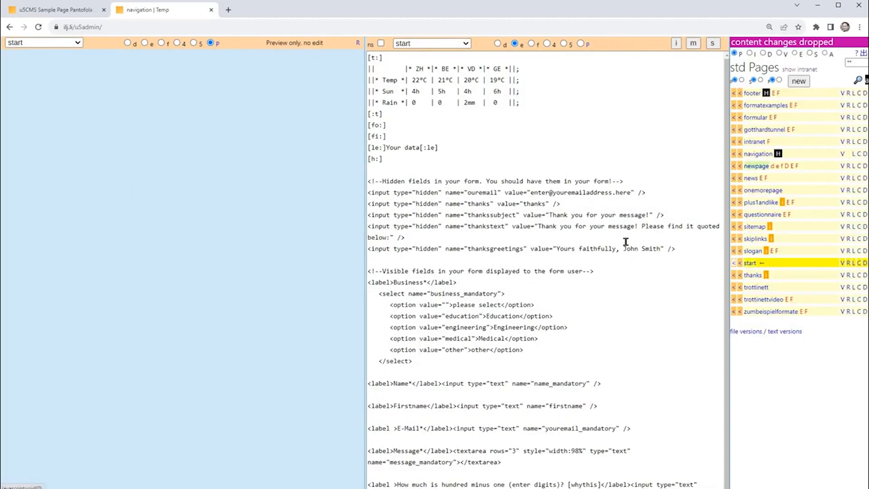
key("ctrl+a")
key("BackSpace")
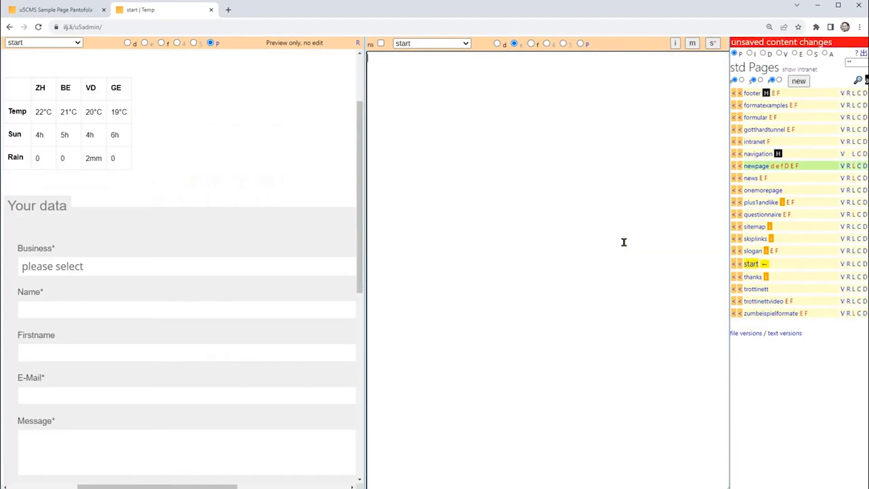
Embed the Gotthard tunnel page in the emptied start page with the code [$$$:gotthardtunnel]
type("[$$$:")
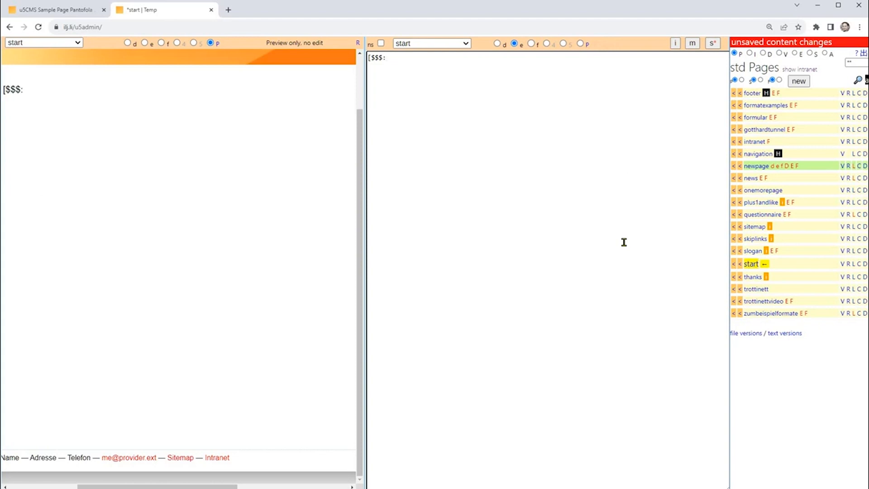
type("gotthardtunel]")
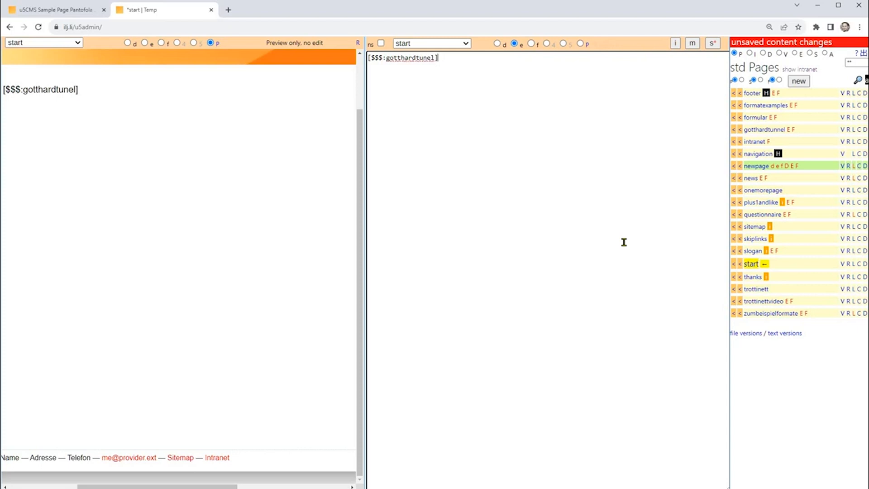
key("Left")
key("Left")
key("Left")
type("n")
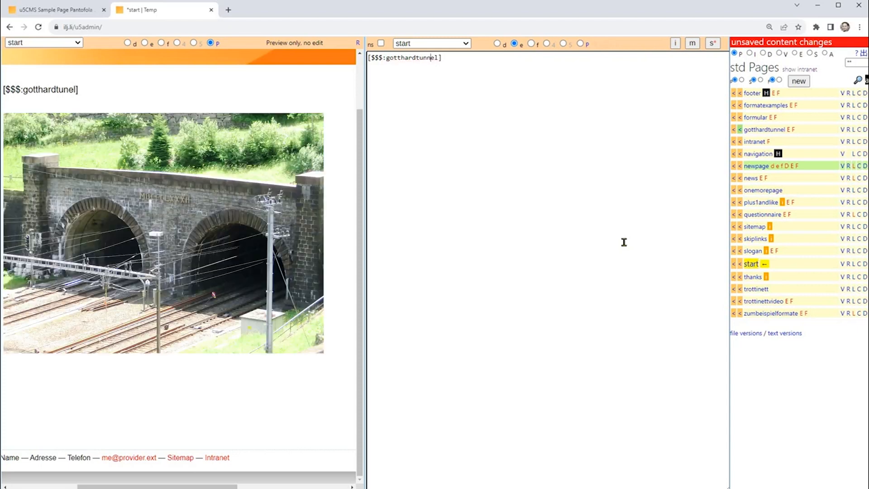